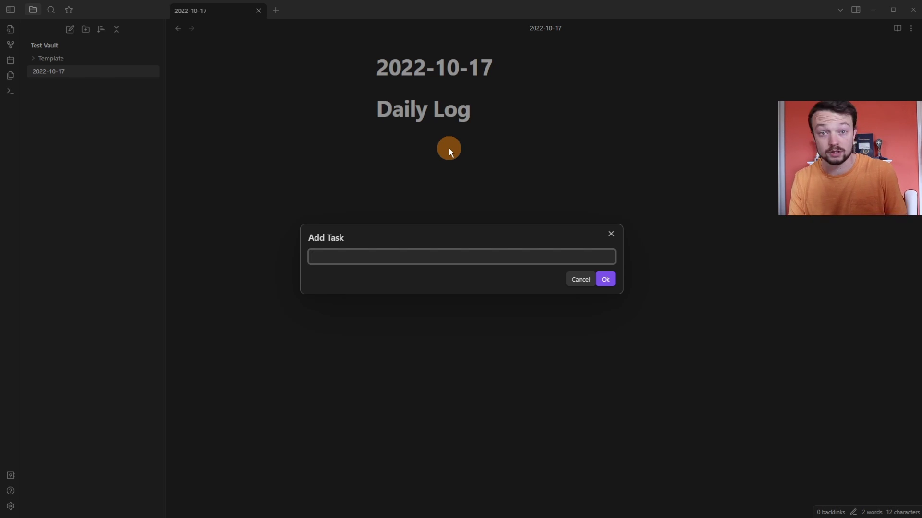
Add a 'task' checkbox item under Daily Log and open the Community plugins settings
text(task)
key(Return)
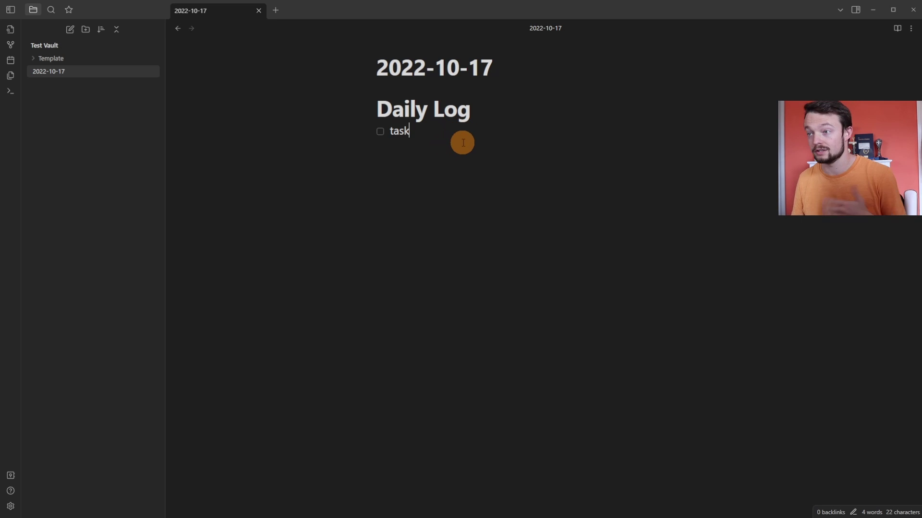
key(ctrl+comma)
Turn on community plugins, install and enable QuickAdd, and open its options page
click(648, 286)
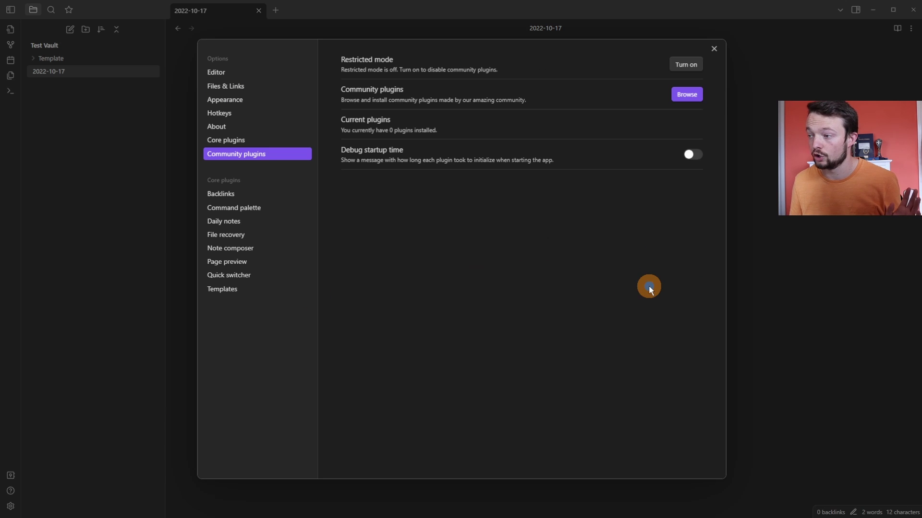
click(691, 93)
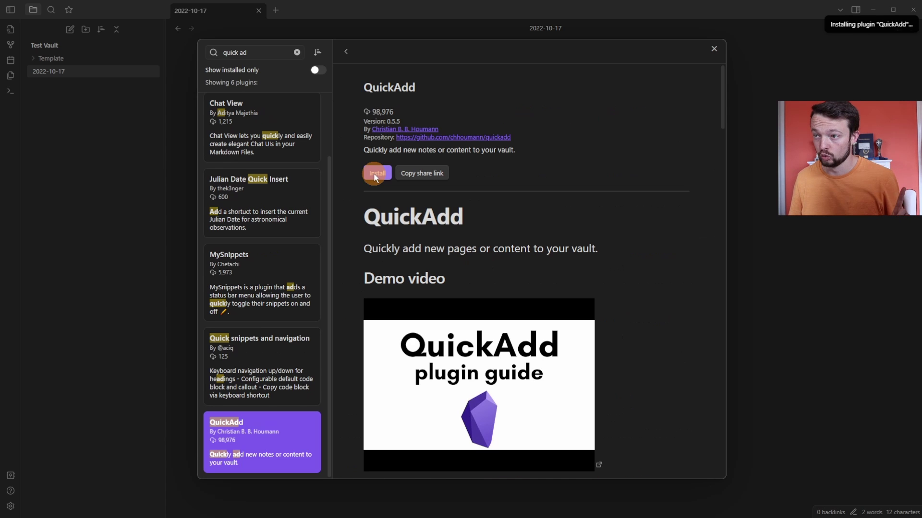
click(373, 171)
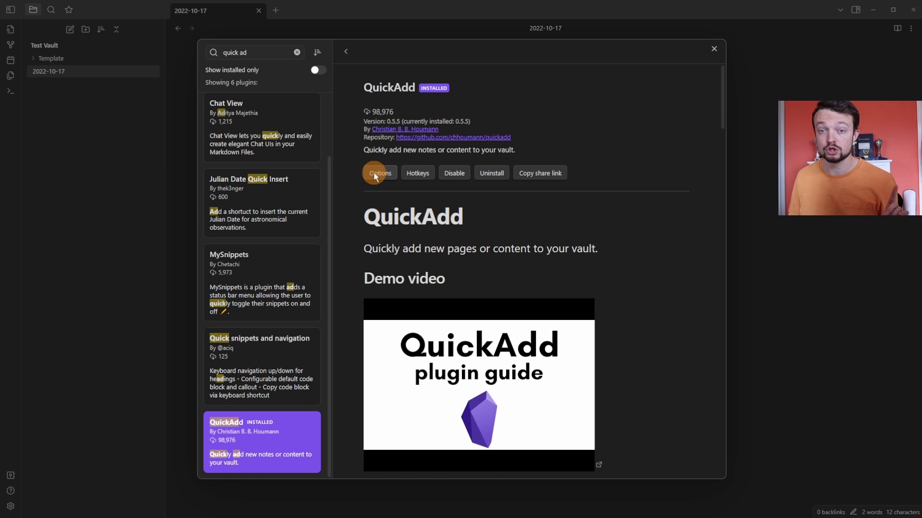
click(374, 173)
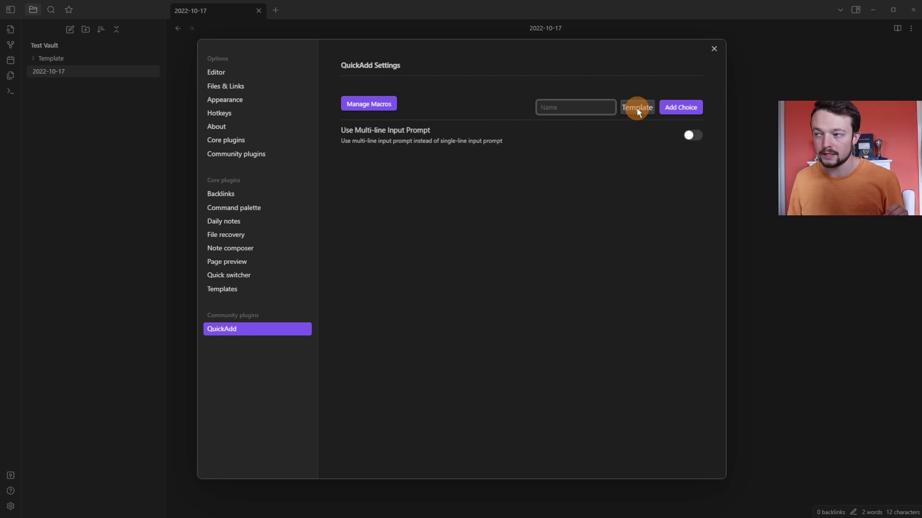
Add a Template-type choice named 'Template' and a Capture-type choice named 'Capture'
text(Template)
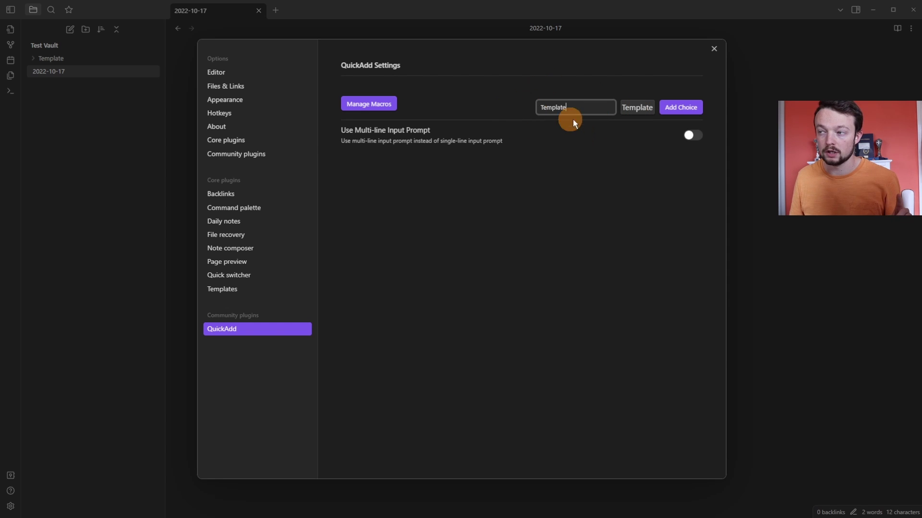
click(630, 108)
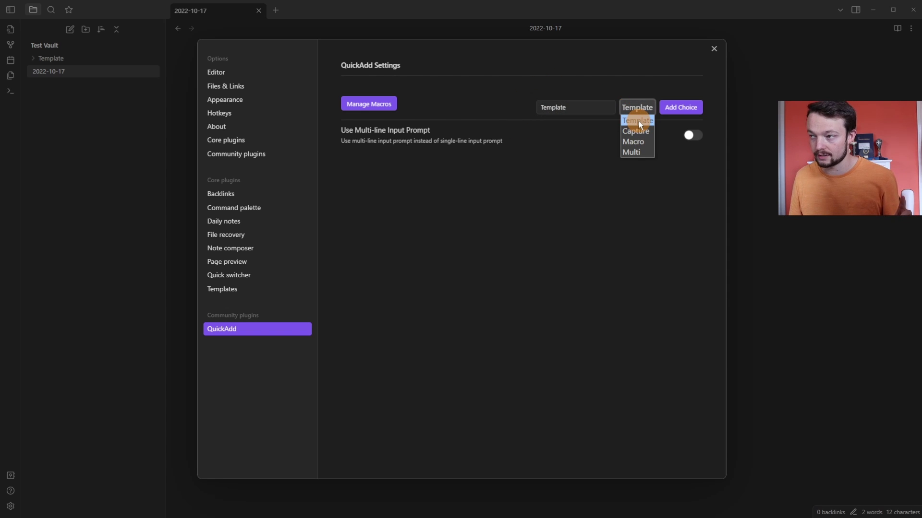
click(639, 123)
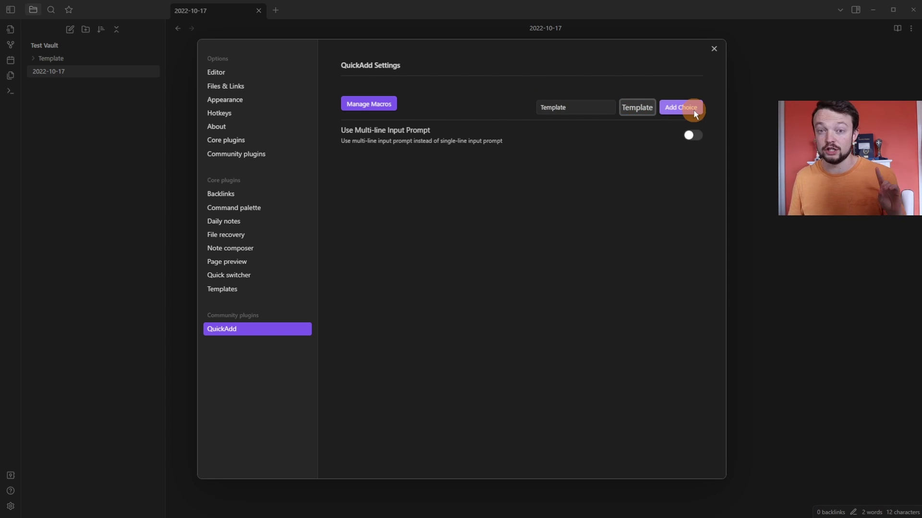
click(695, 114)
click(547, 115)
text(Capture)
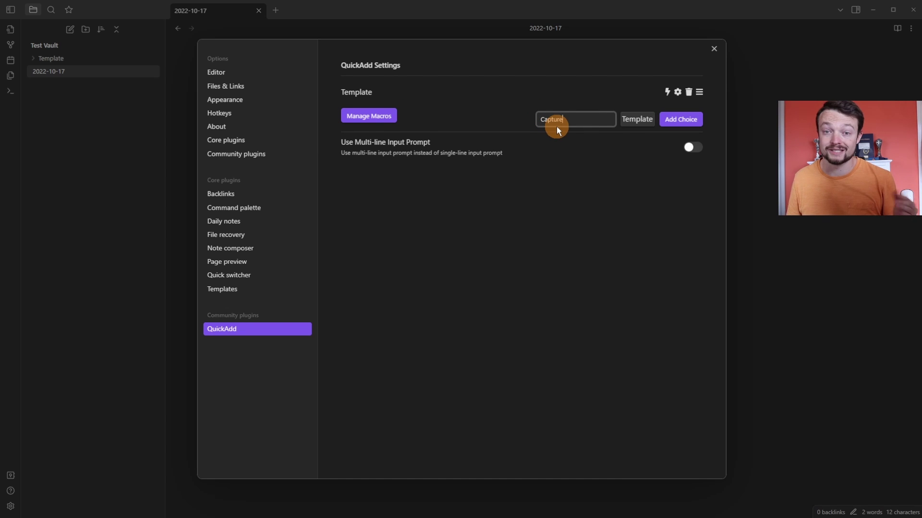
click(632, 122)
click(637, 143)
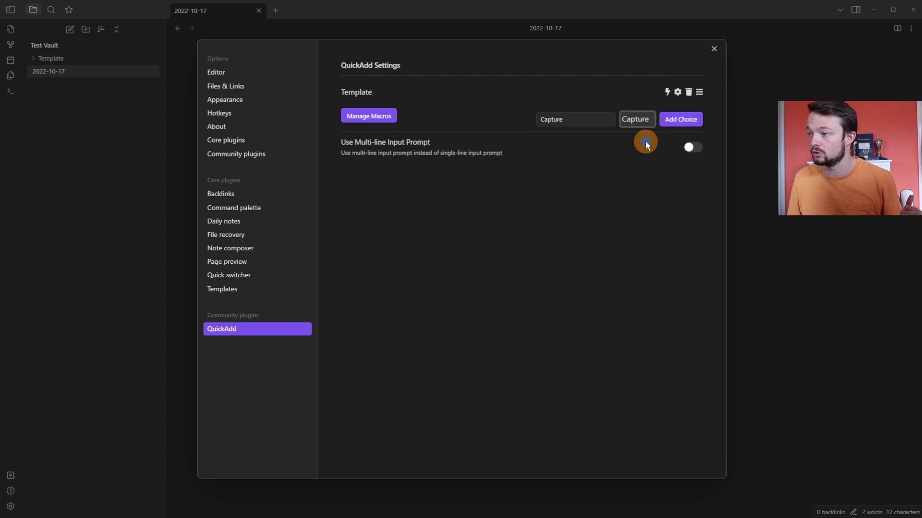
click(682, 125)
Add the 'Multi' and 'Macro' choices, then close Multi's rename dialog unchanged
text(Multi)
click(673, 162)
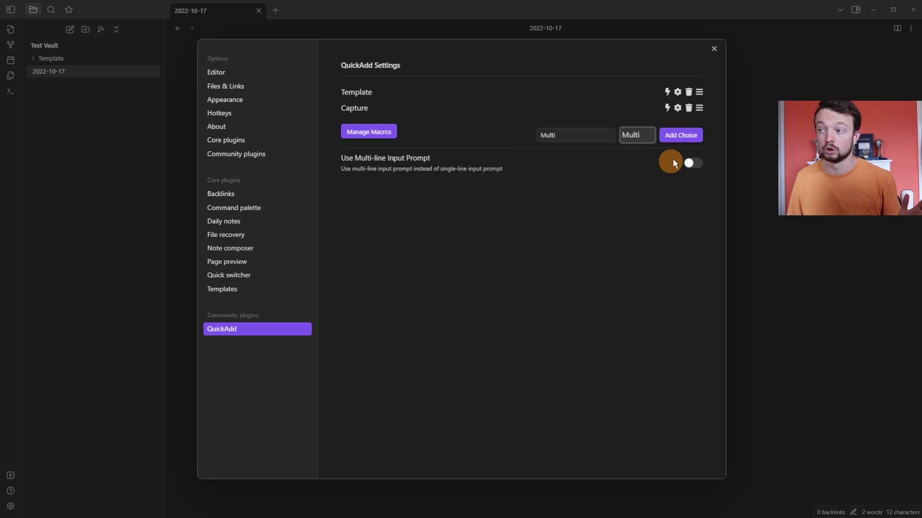
click(689, 144)
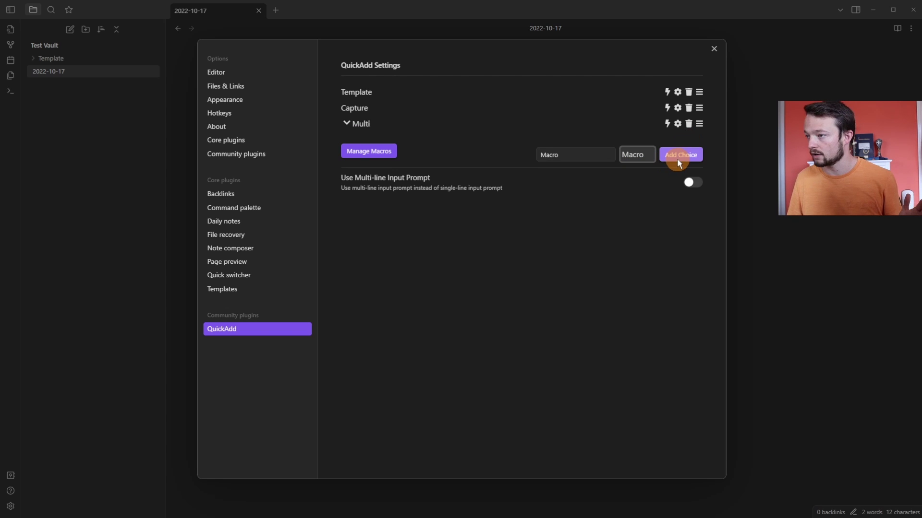
click(678, 157)
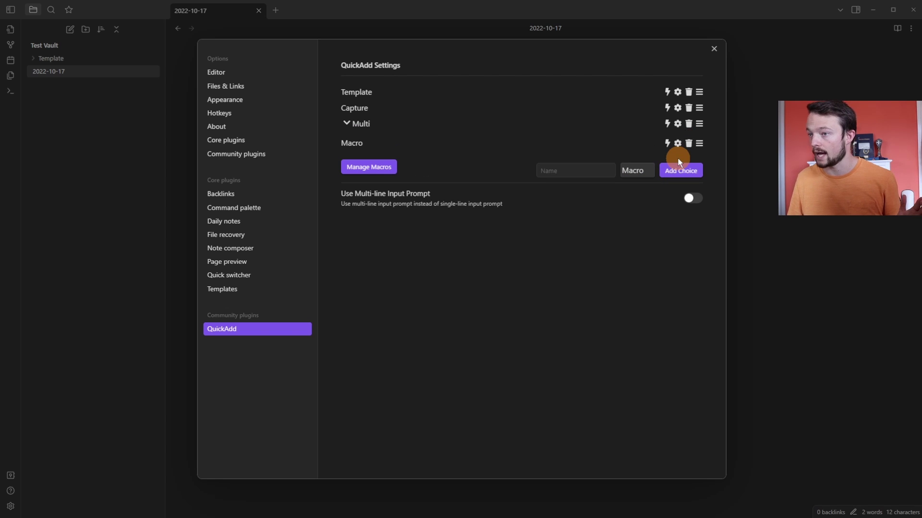
click(676, 125)
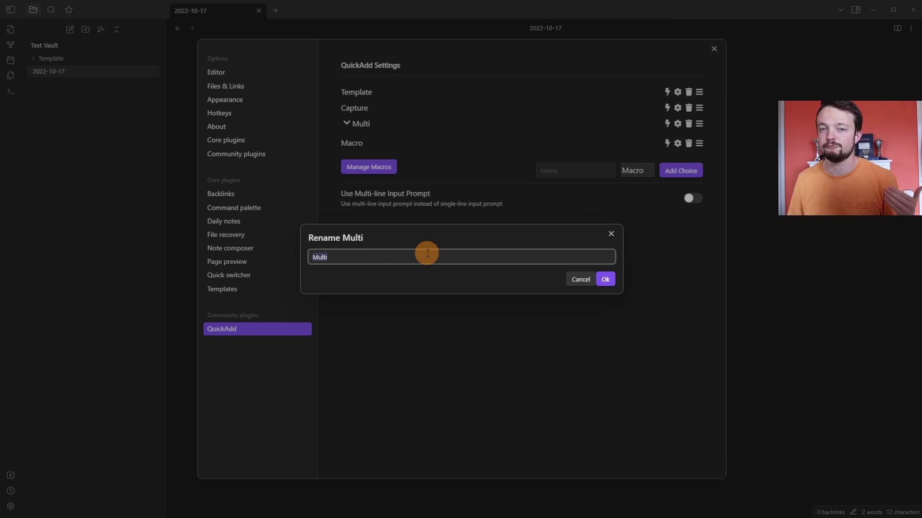
key(Escape)
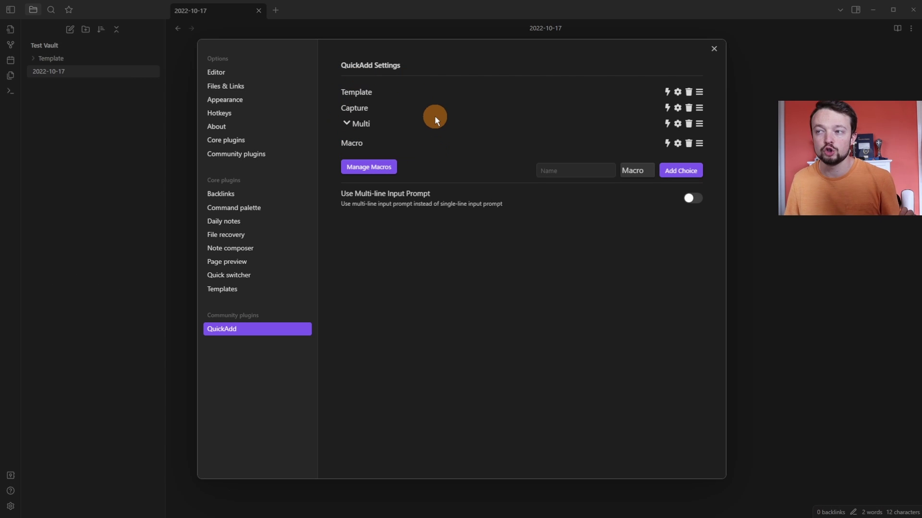
Run QuickAdd from the command palette to list its choices
key(Escape)
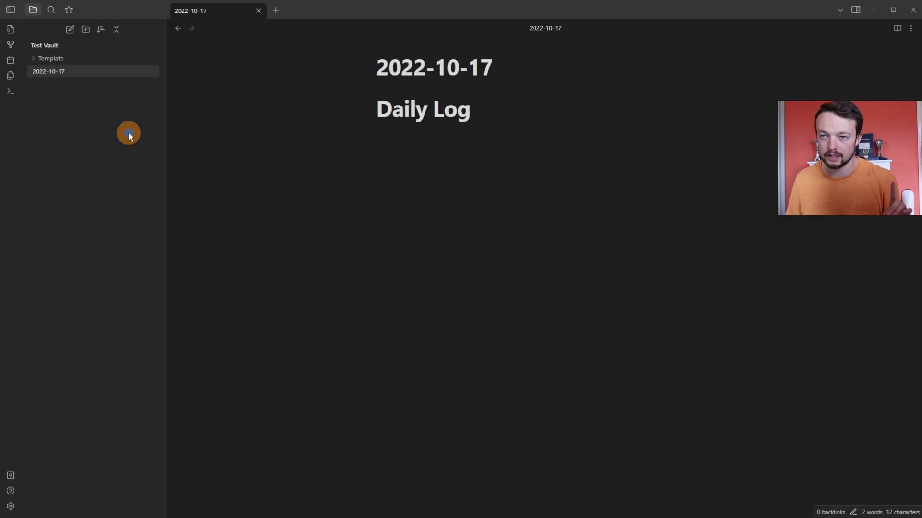
click(10, 89)
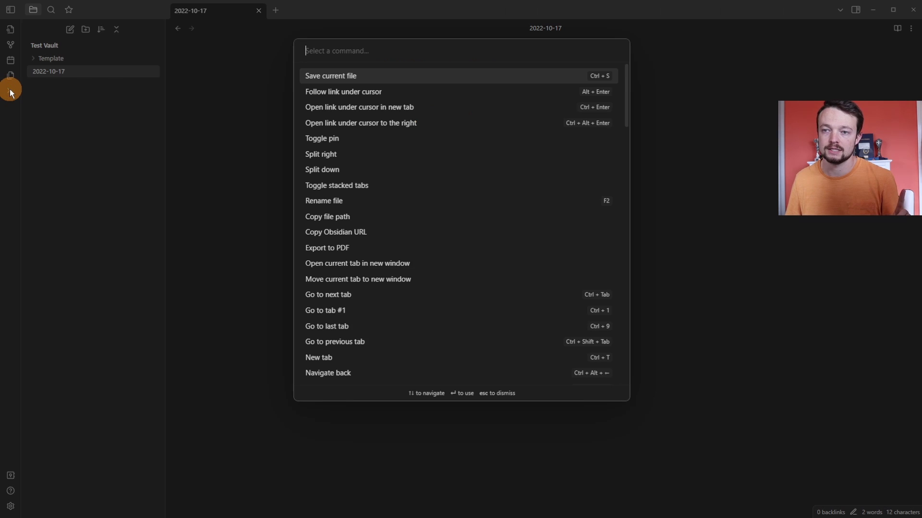
text(quick)
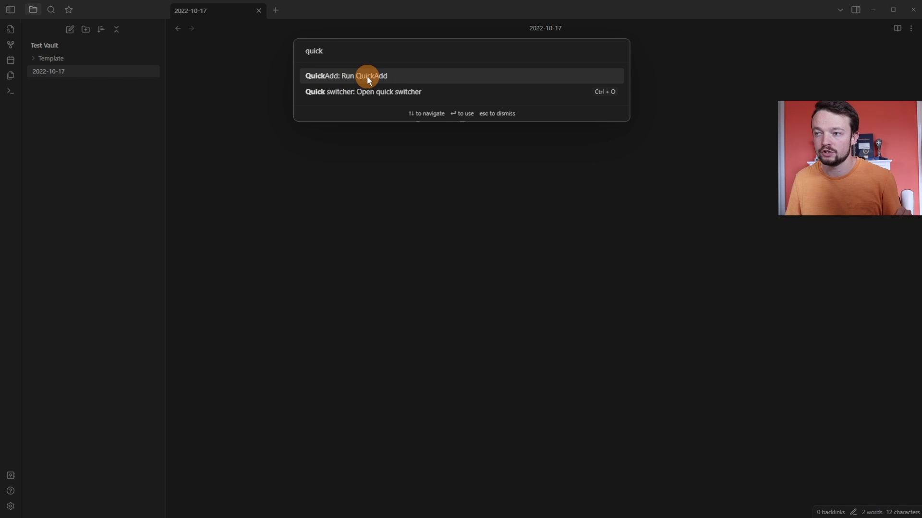
click(367, 76)
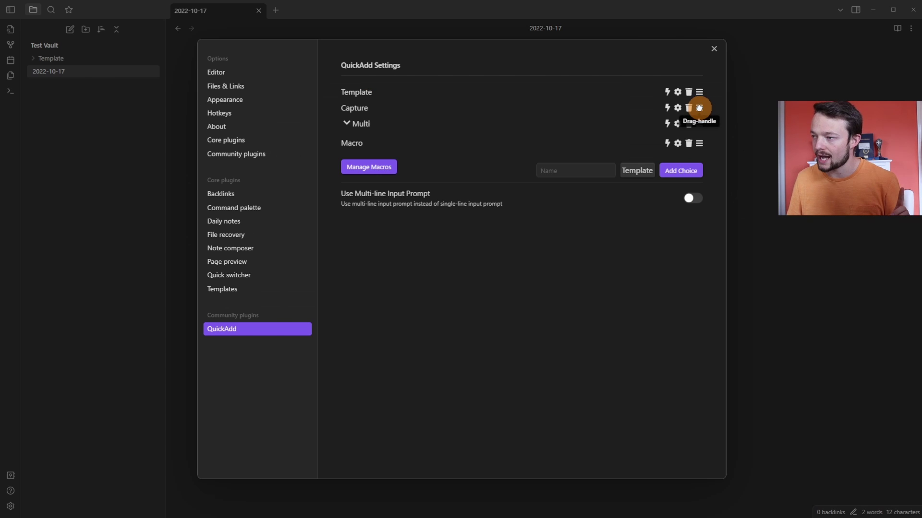
Drag Capture into the Multi group and rerun QuickAdd to confirm it appears under Multi
drag(699, 115, 700, 117)
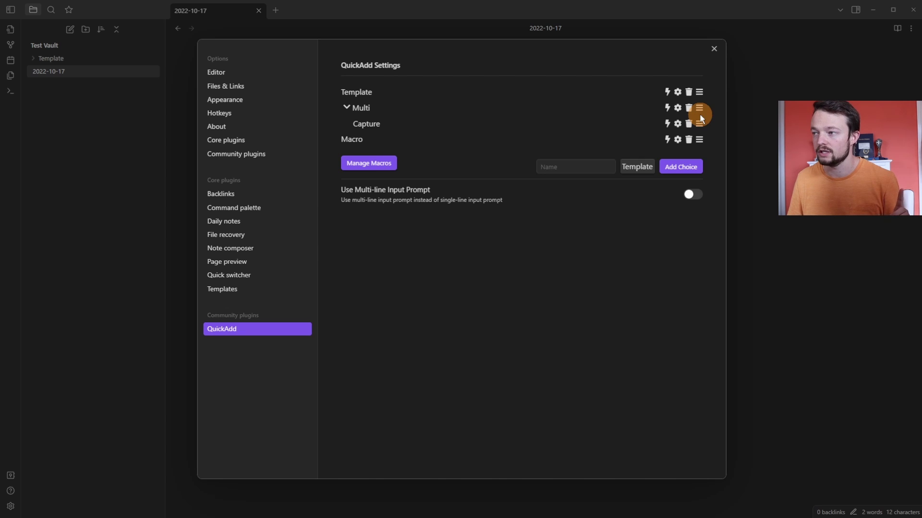
click(347, 107)
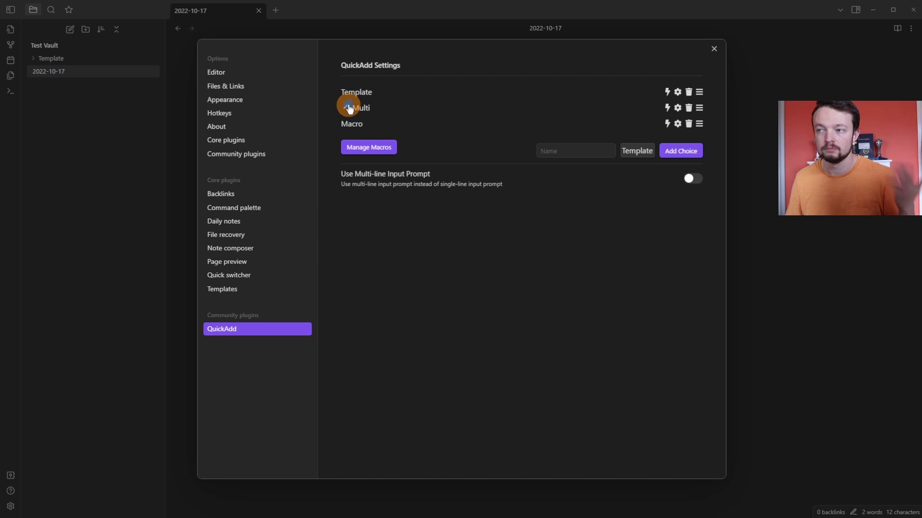
click(347, 107)
click(10, 92)
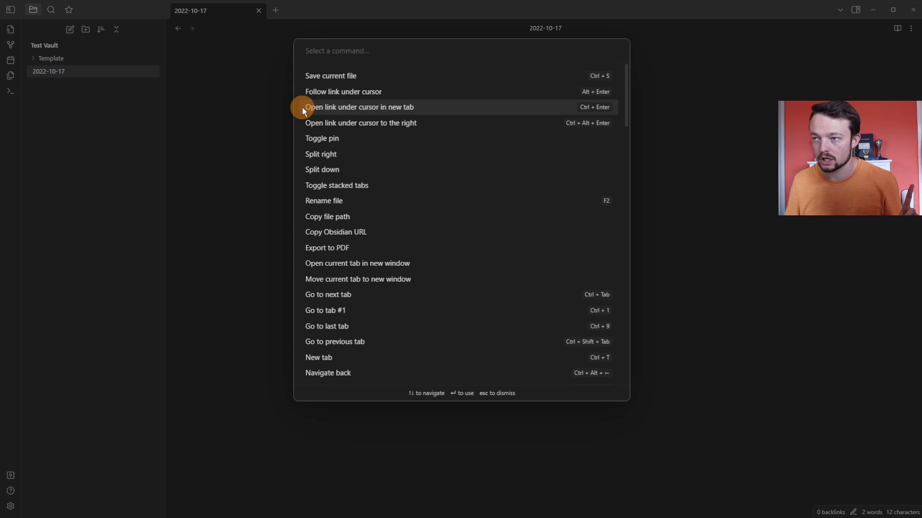
key(ctrl+q)
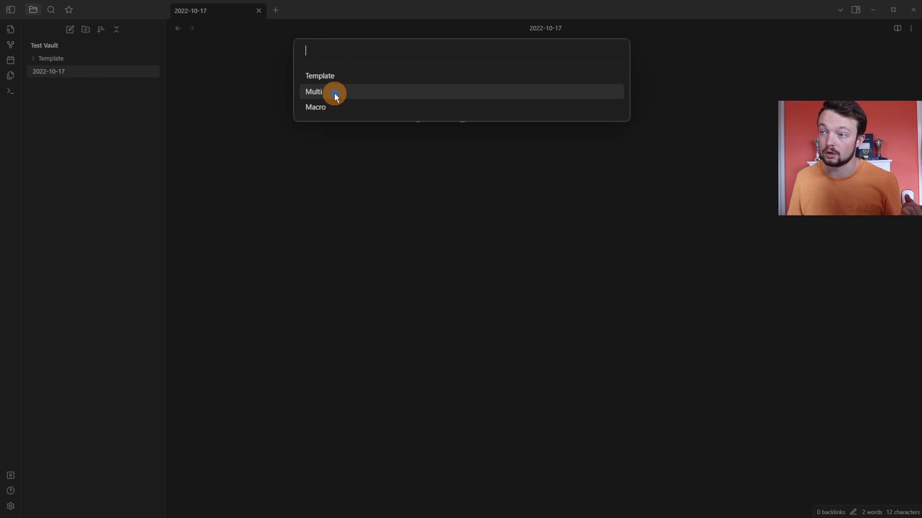
click(337, 92)
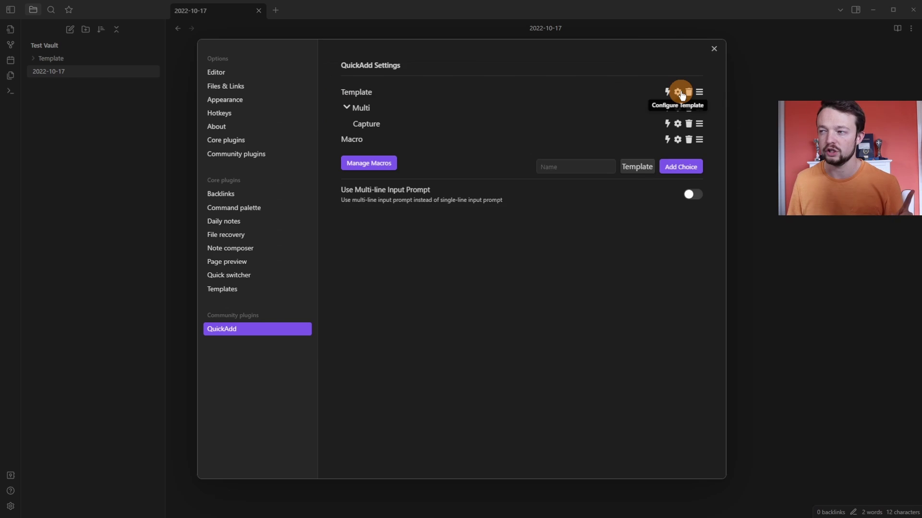
click(681, 93)
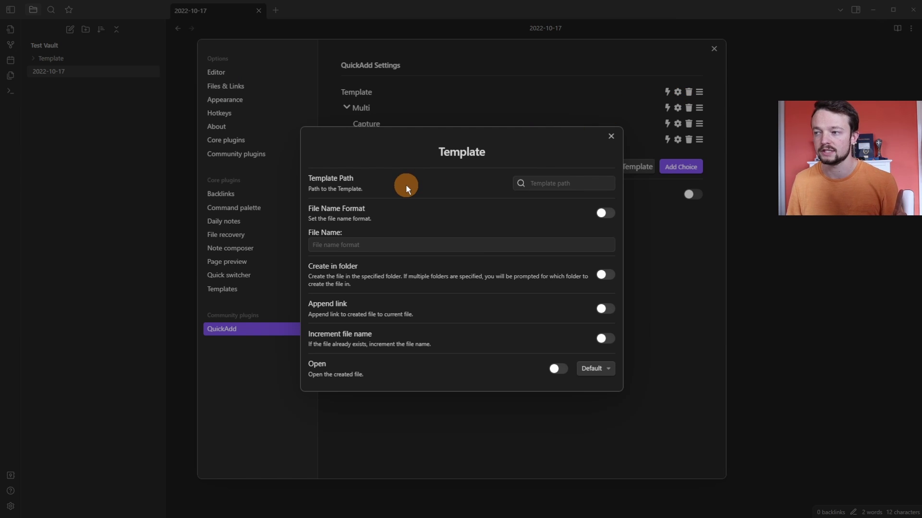
Open the Template note in the Template folder and review its Example template heading and Task line
click(540, 182)
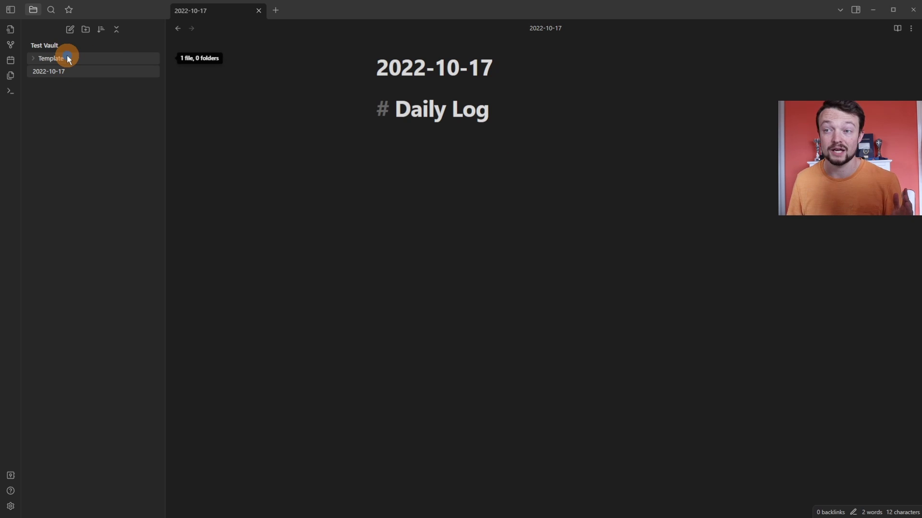
click(68, 58)
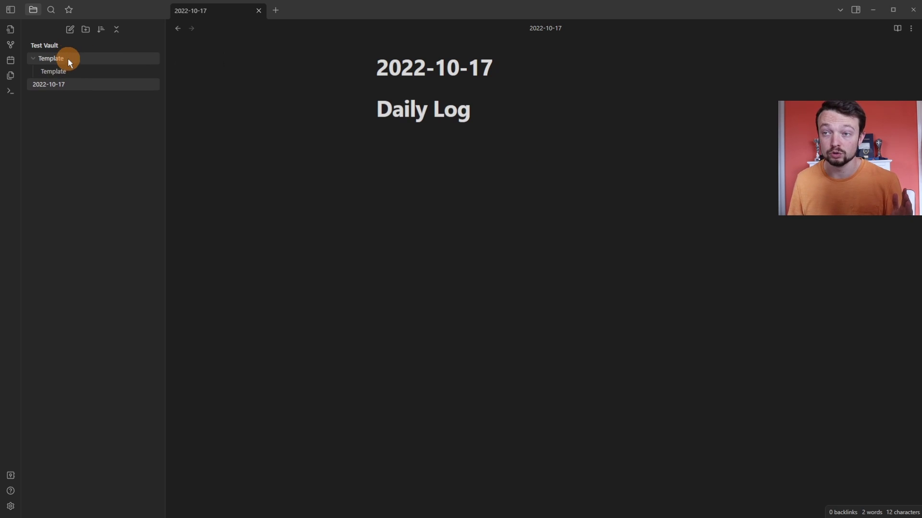
click(76, 72)
click(488, 68)
click(470, 108)
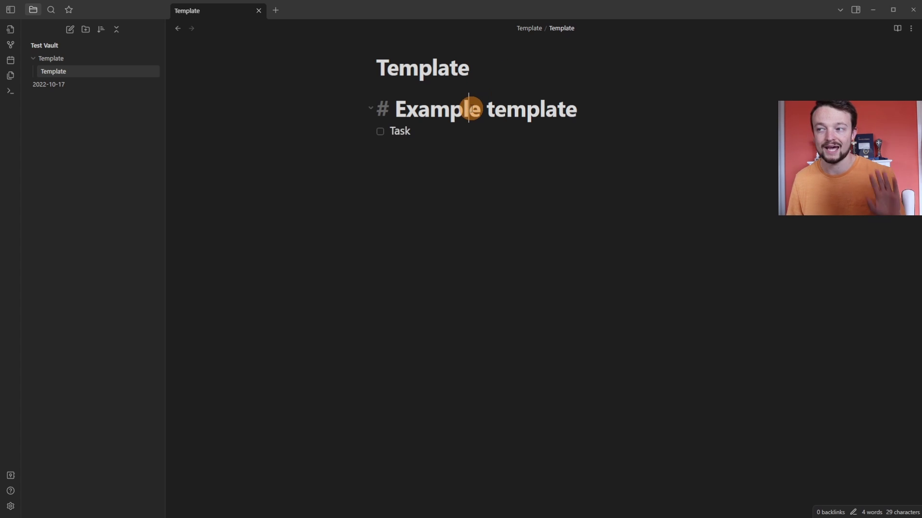
click(437, 132)
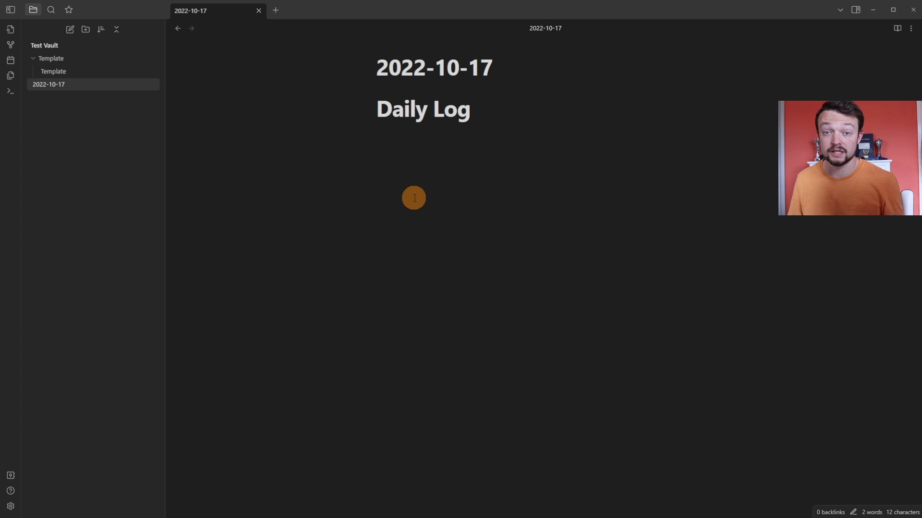
Run QuickAdd's Template choice to create a new templated note
key(ctrl+q)
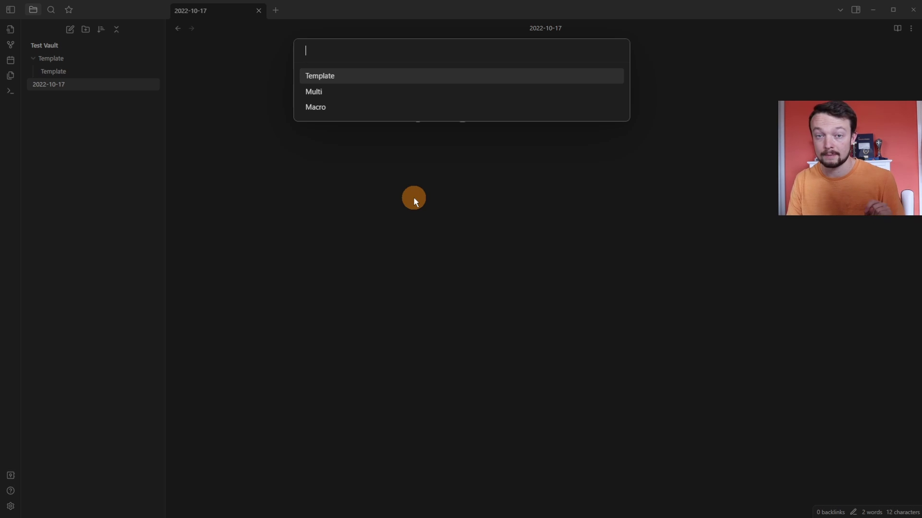
key(Escape)
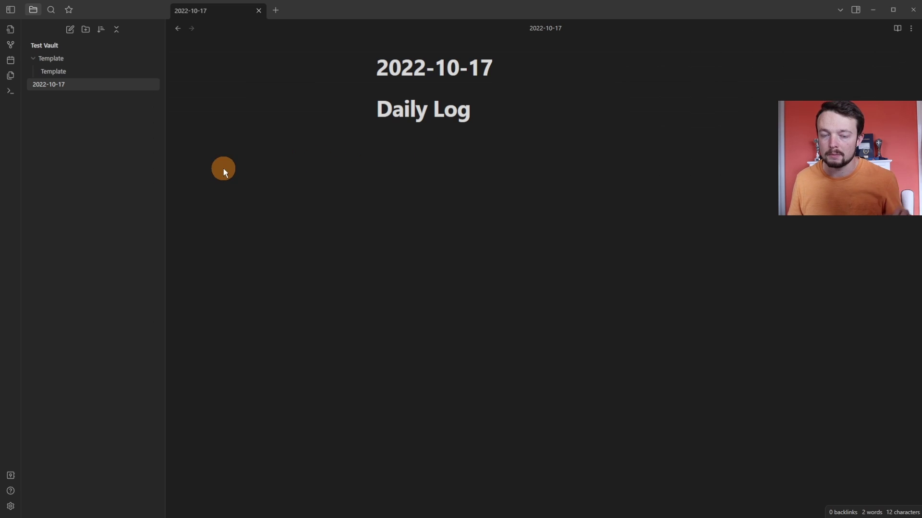
key(ctrl+q)
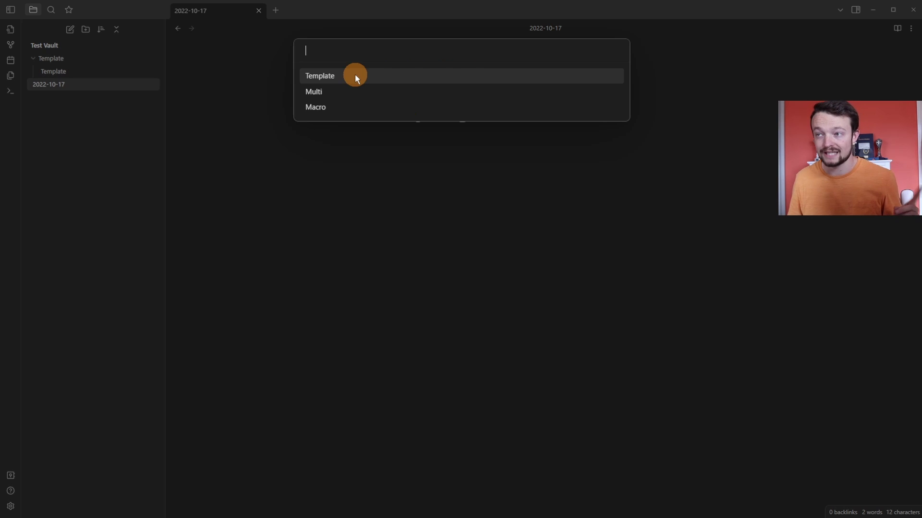
click(355, 76)
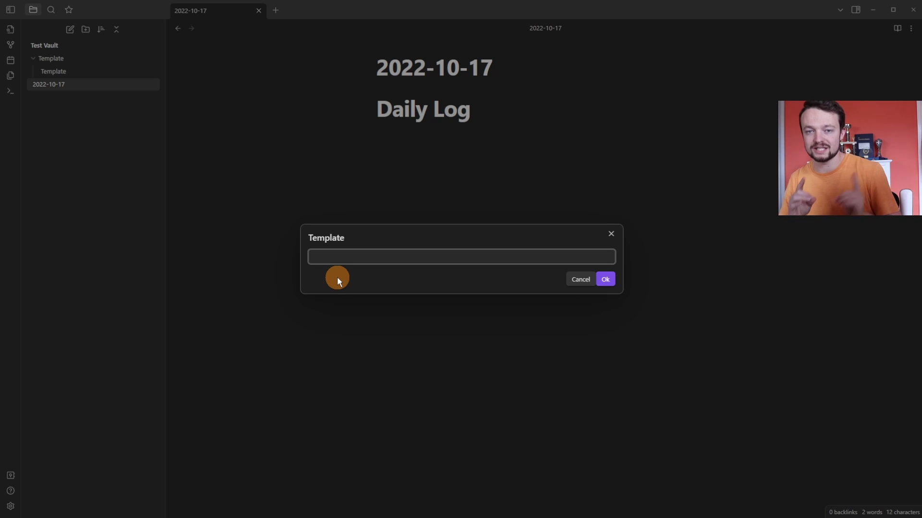
click(605, 280)
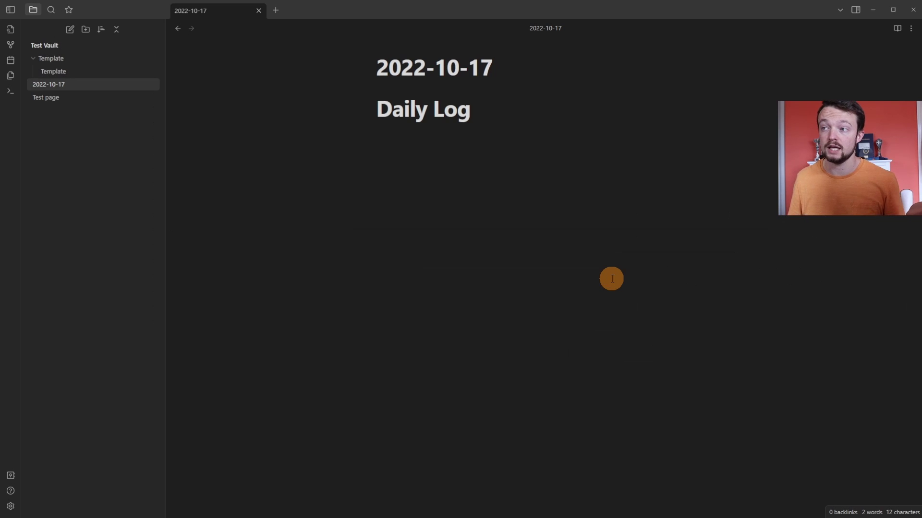
Open Test page and the Template note side by side to compare heading and Task line
click(56, 97)
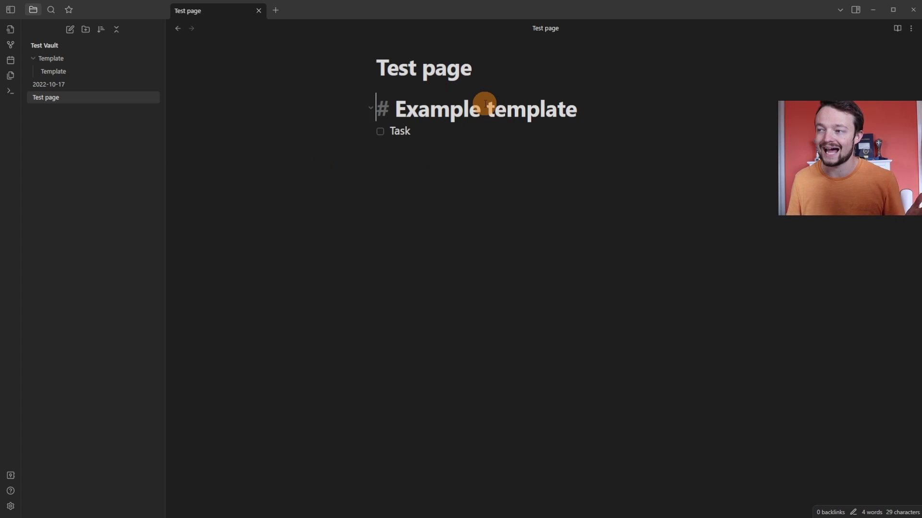
click(440, 137)
ctrl+alt+click(54, 71)
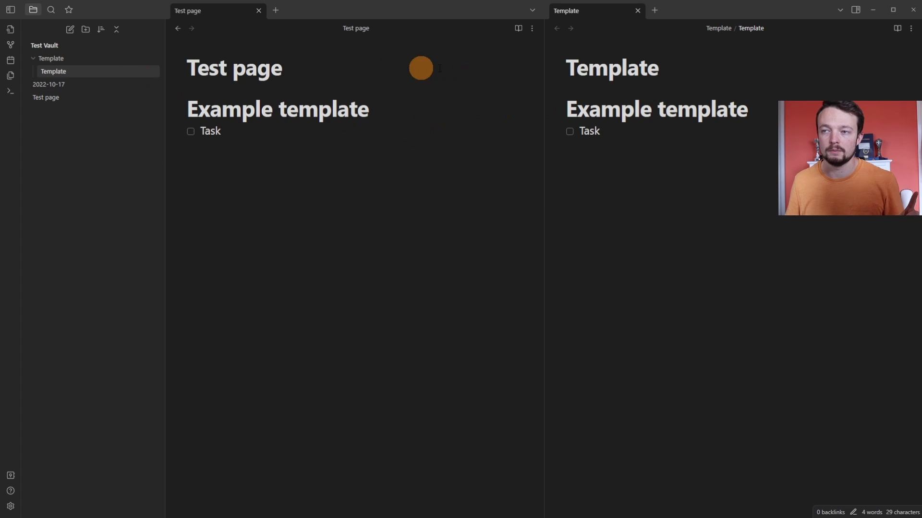
click(671, 108)
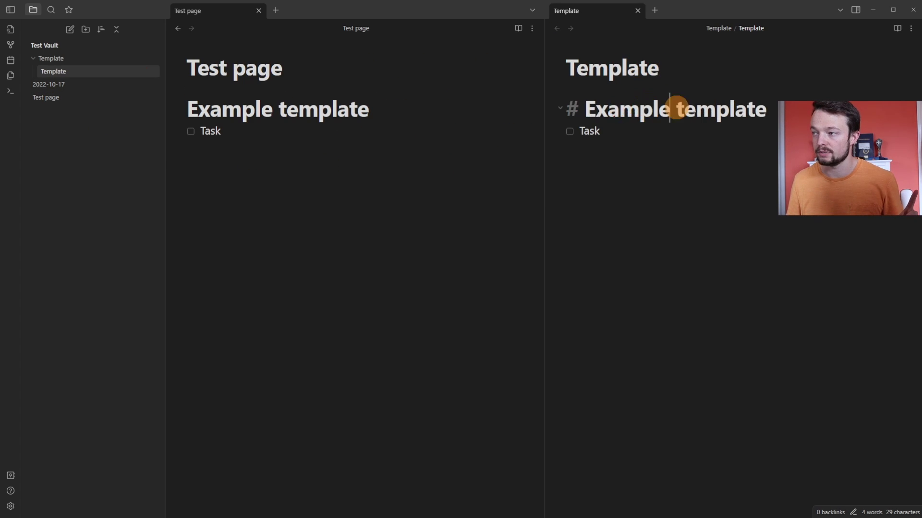
click(655, 136)
click(278, 128)
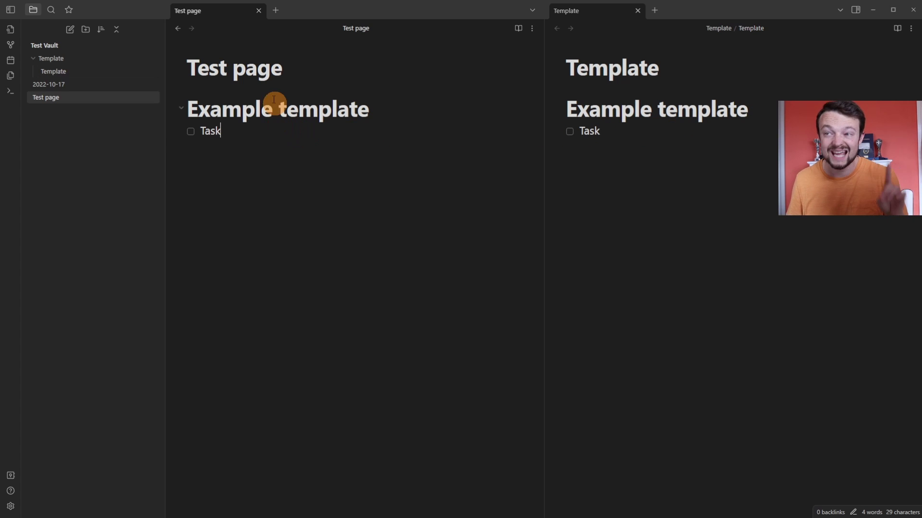
click(697, 109)
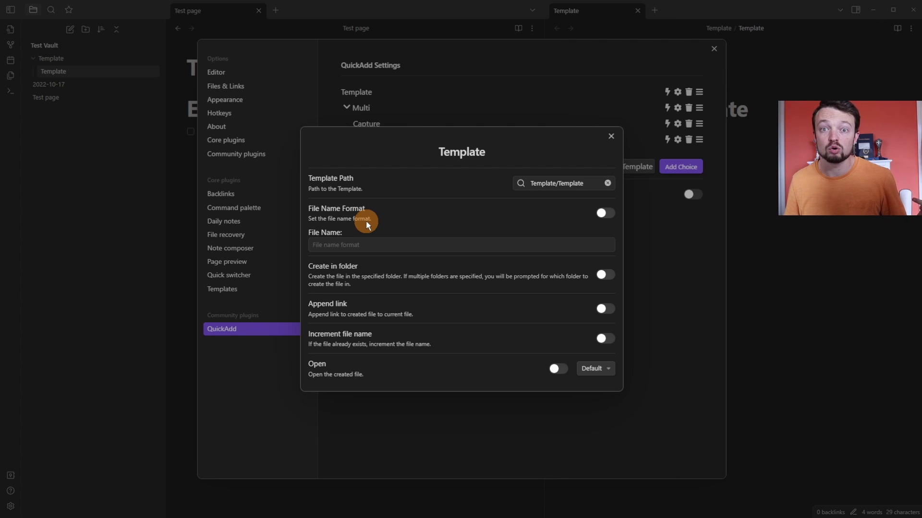
Enable File Name Format for the Template choice and set it to {{VALUE}} {{DATE}}
click(336, 236)
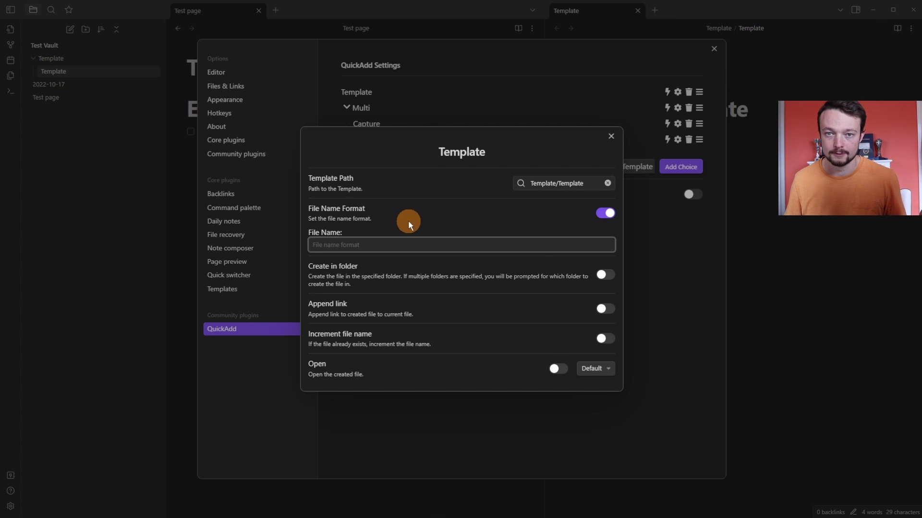
text({{)
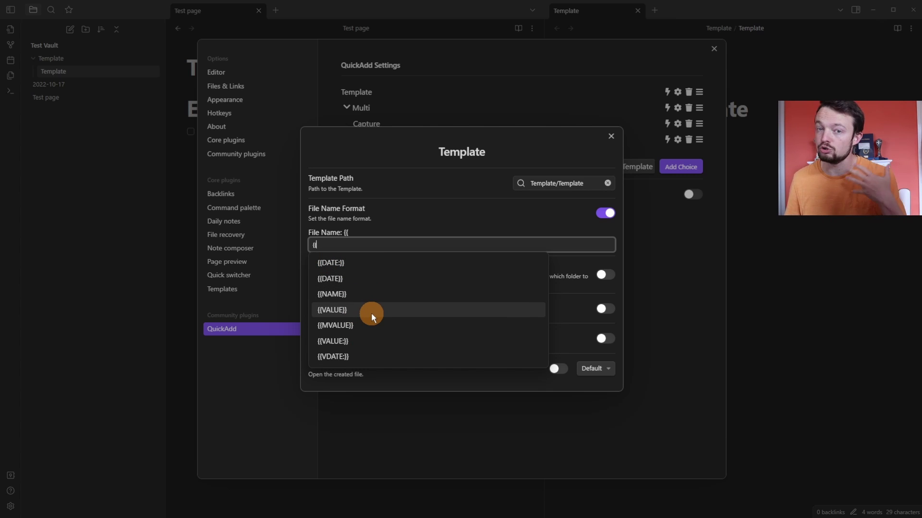
click(354, 244)
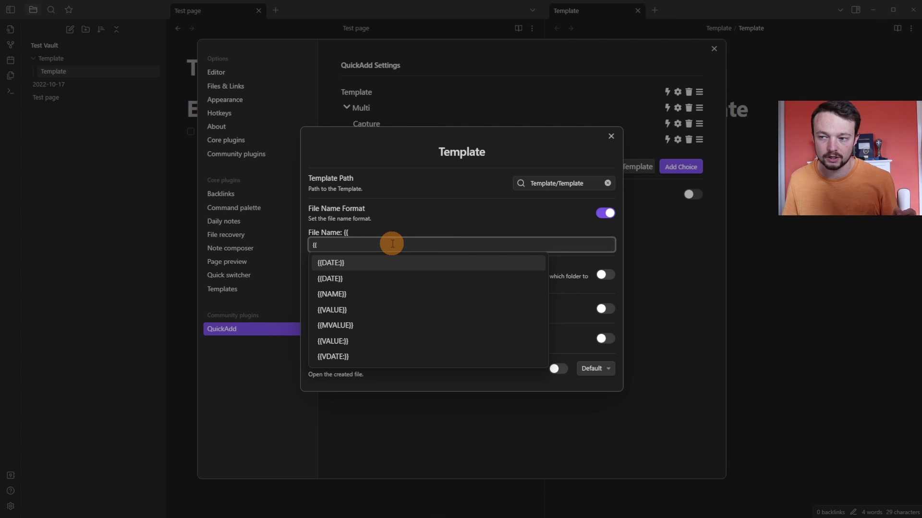
key(ctrl+z)
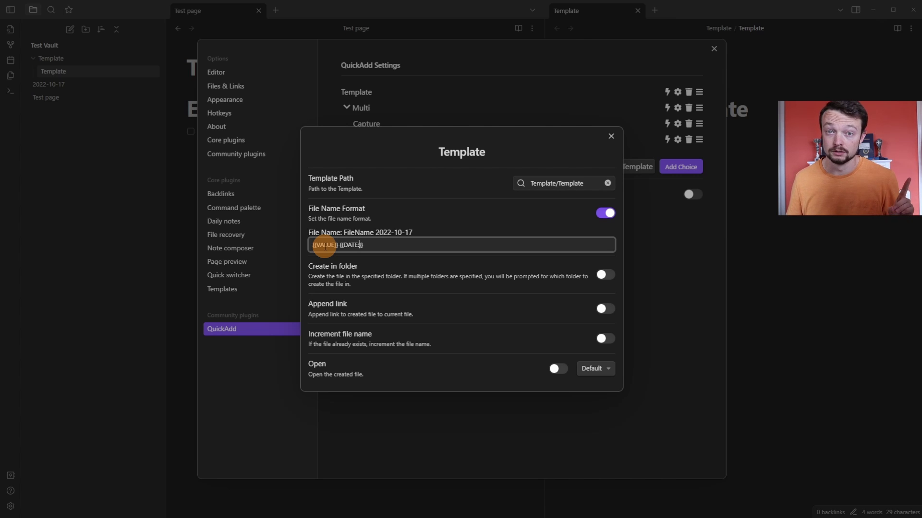
text(:)
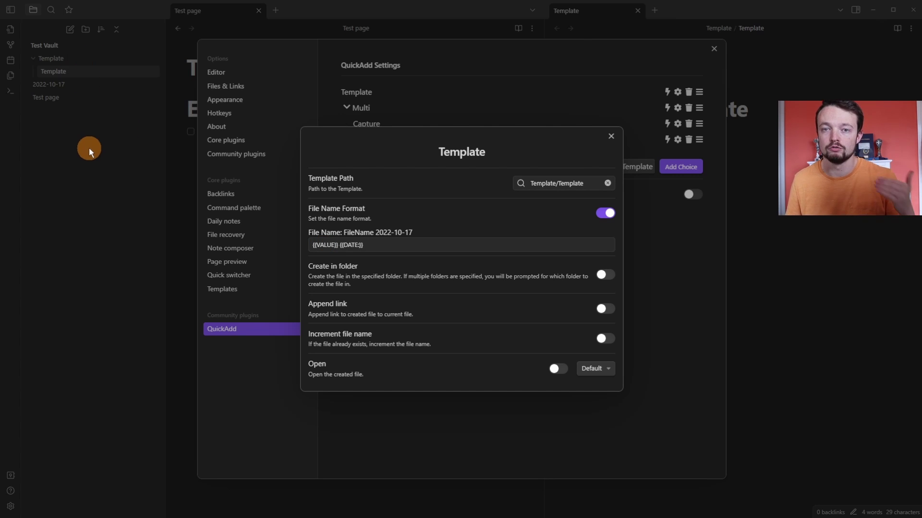
click(605, 275)
Set the Template choice to create notes in the 'Notes' folder
click(331, 288)
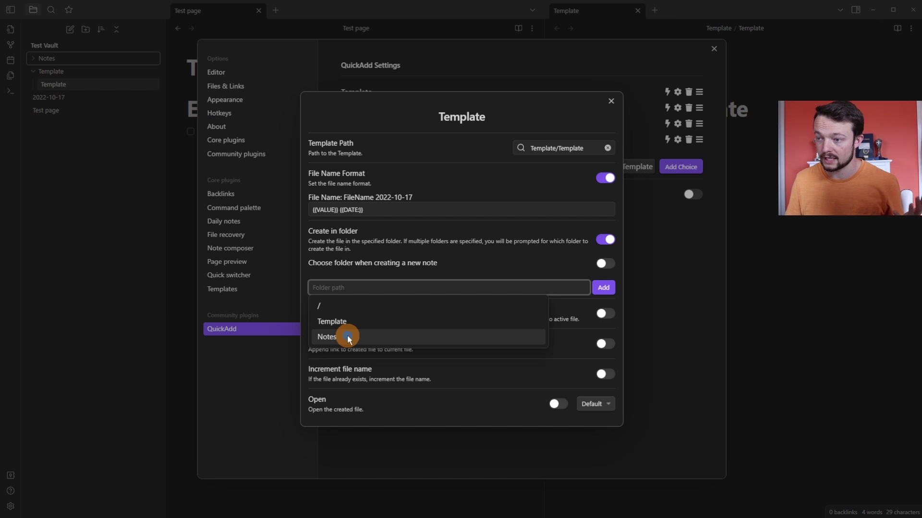
text(Notes)
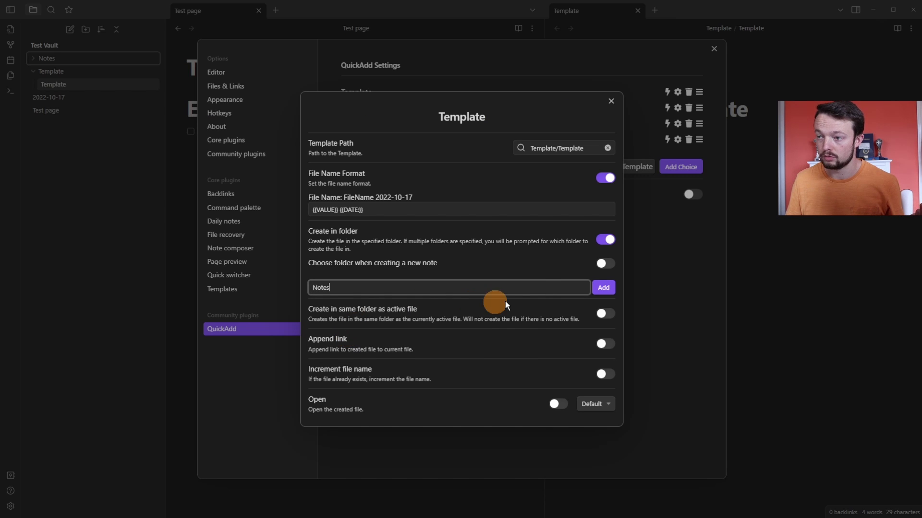
click(603, 287)
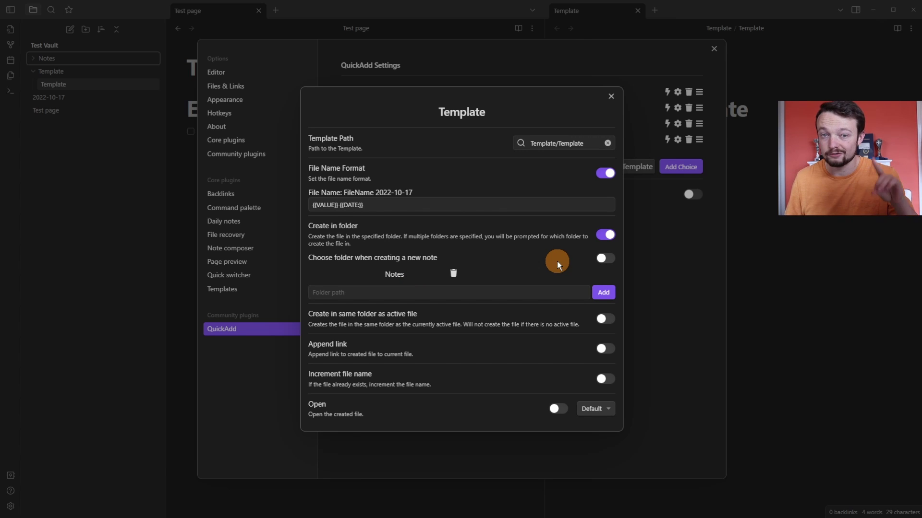
click(606, 263)
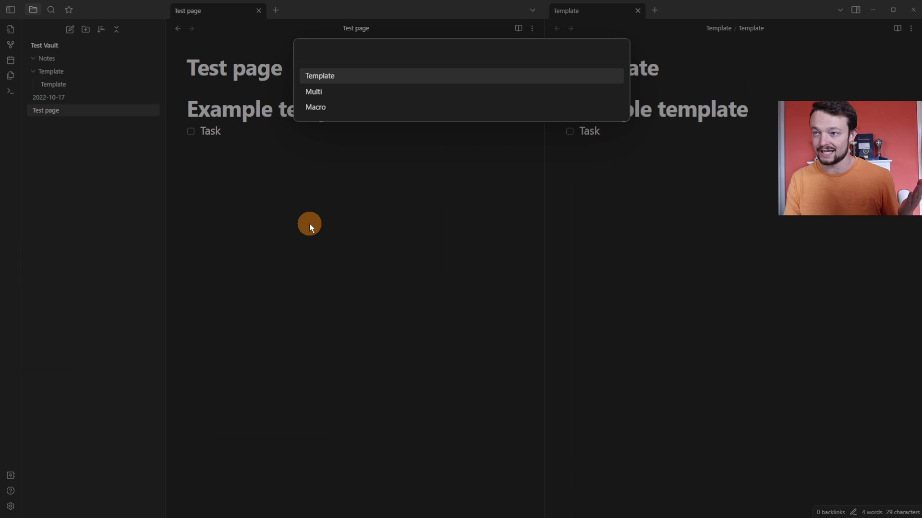
Create a templated note named 'Second Test' and open Second Test 2022-10-17 from Notes
key(Return)
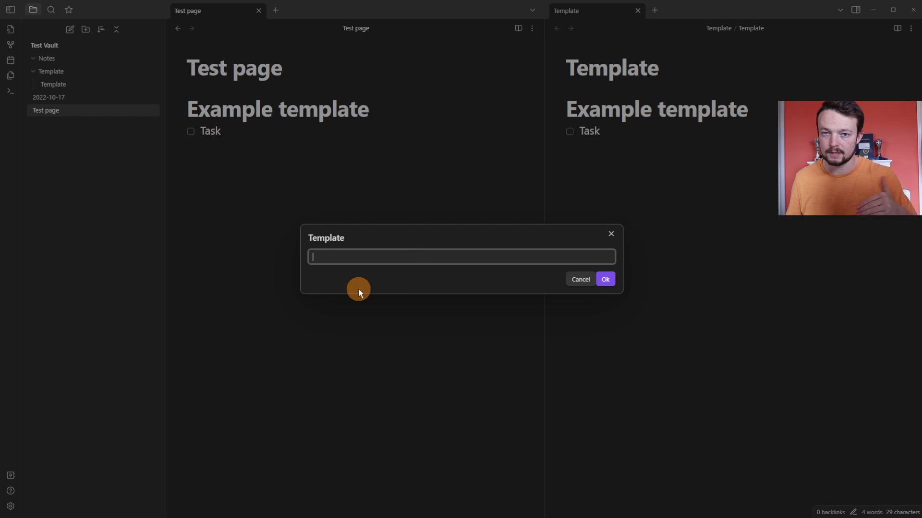
text(Second Test)
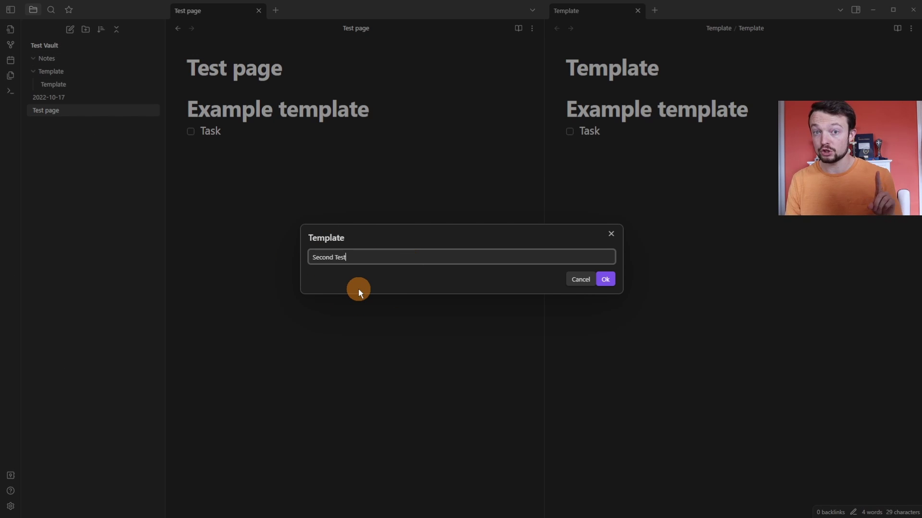
key(Return)
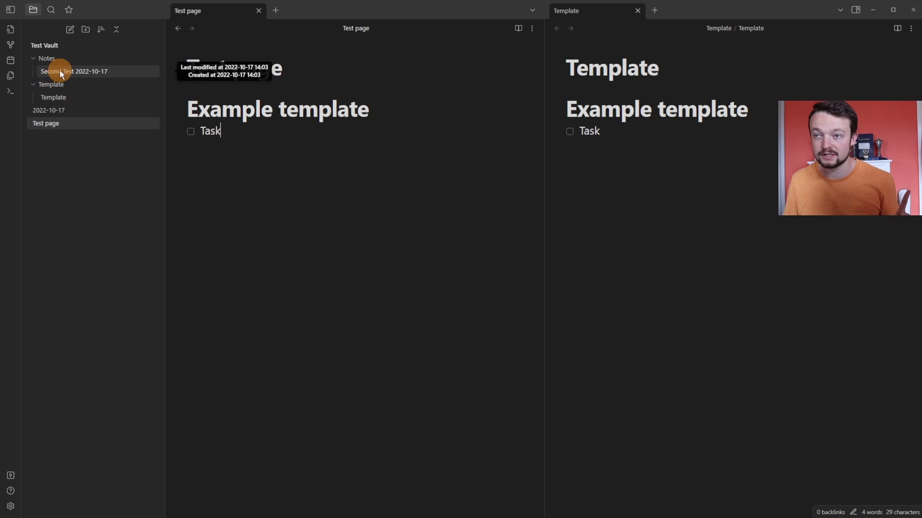
click(108, 72)
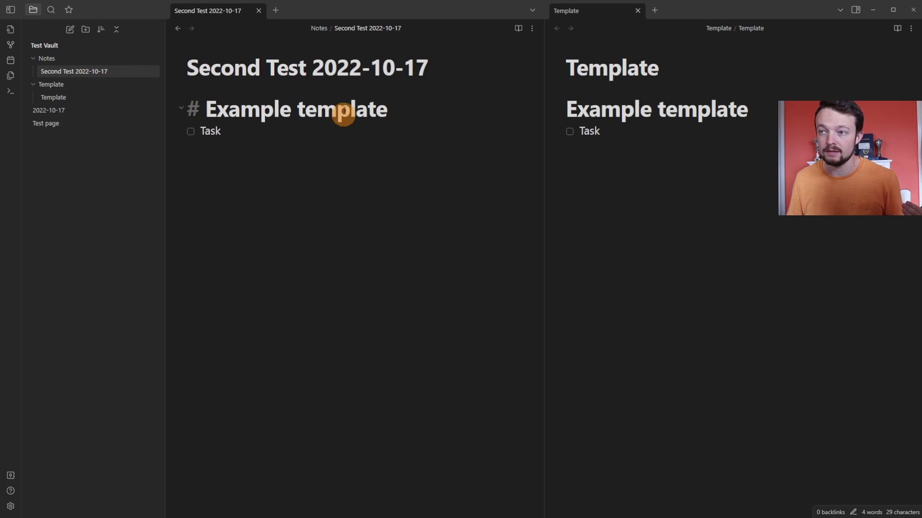
click(250, 159)
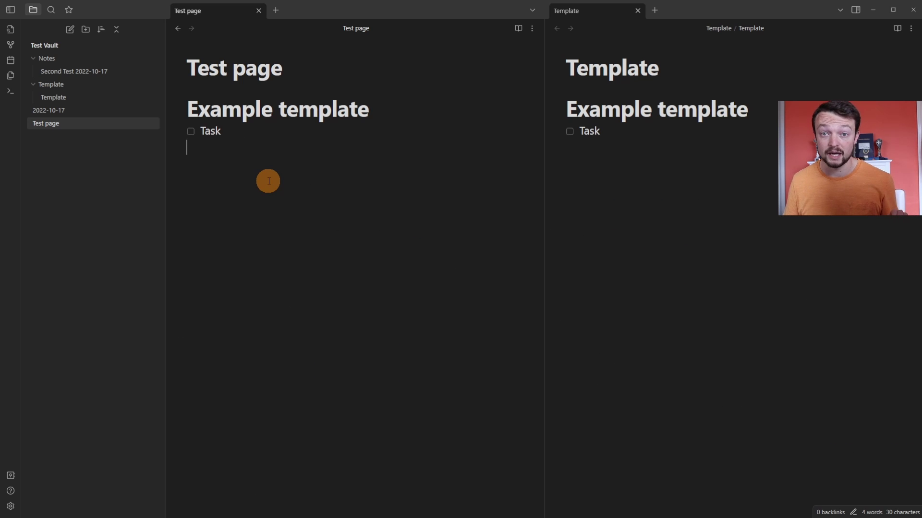
Create 'Third page' with the Template choice, then enable opening created notes automatically
key(ctrl+q)
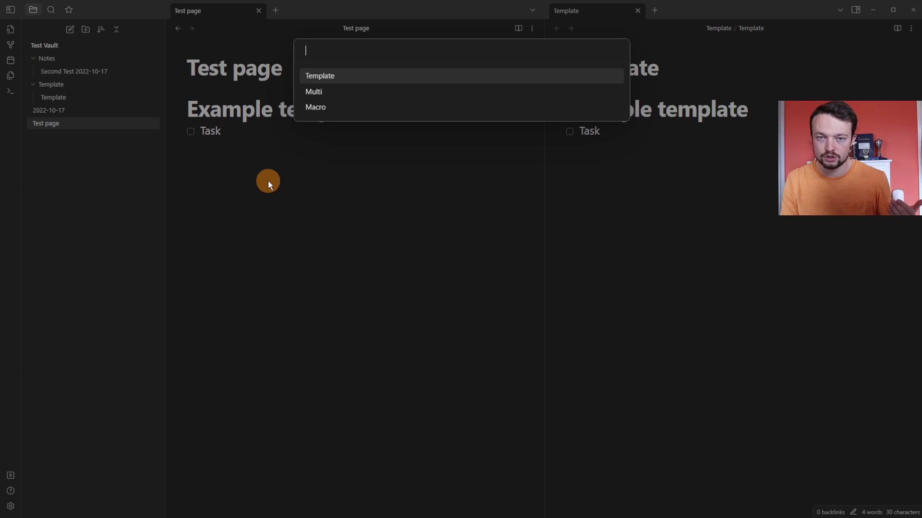
key(Return)
text(Third page)
key(Return)
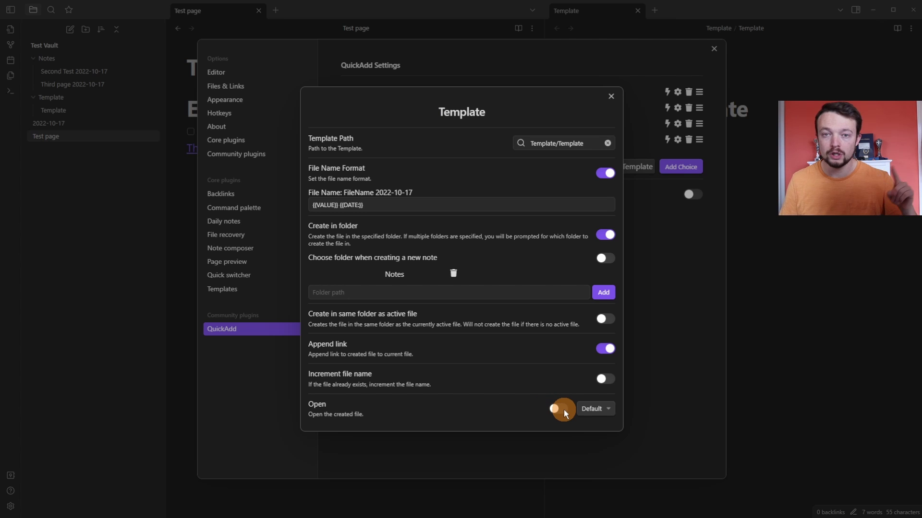
click(555, 408)
Make the Template choice open created notes in a new tab with a vertical split
scroll(547, 384, down, 1)
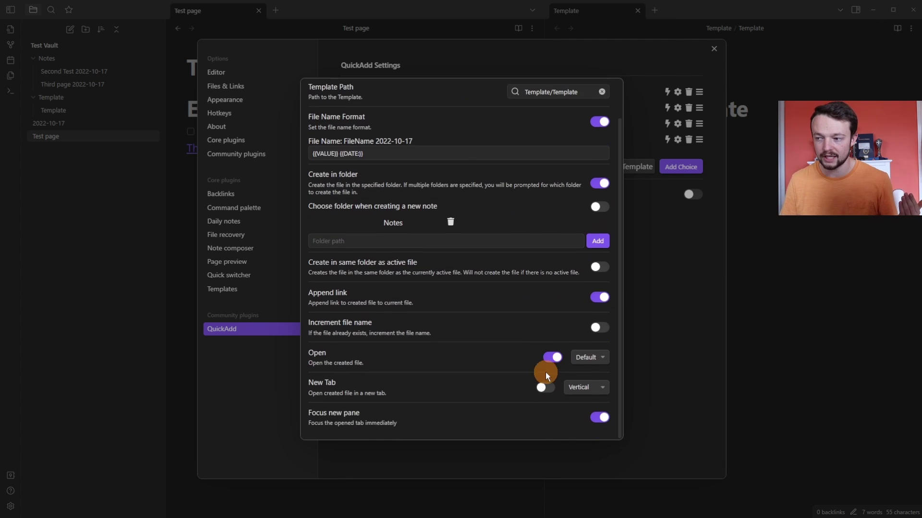
click(593, 358)
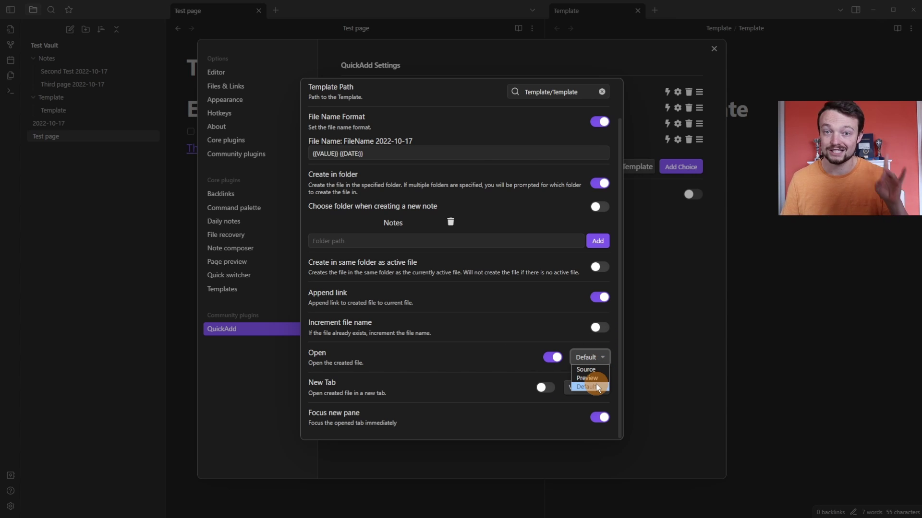
click(271, 71)
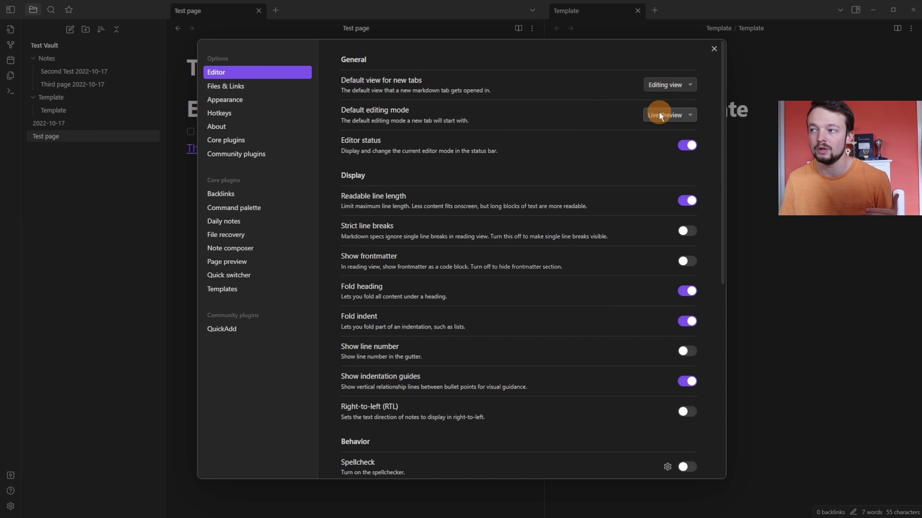
click(546, 388)
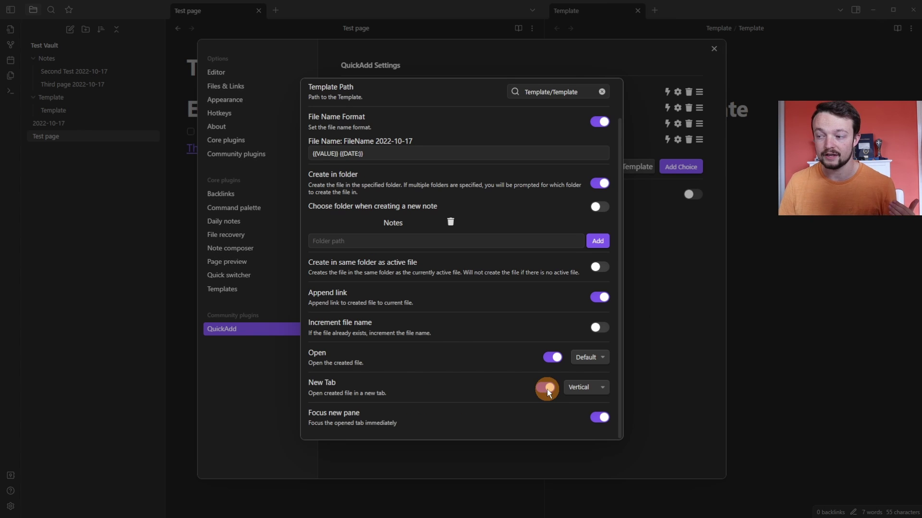
click(569, 387)
click(596, 390)
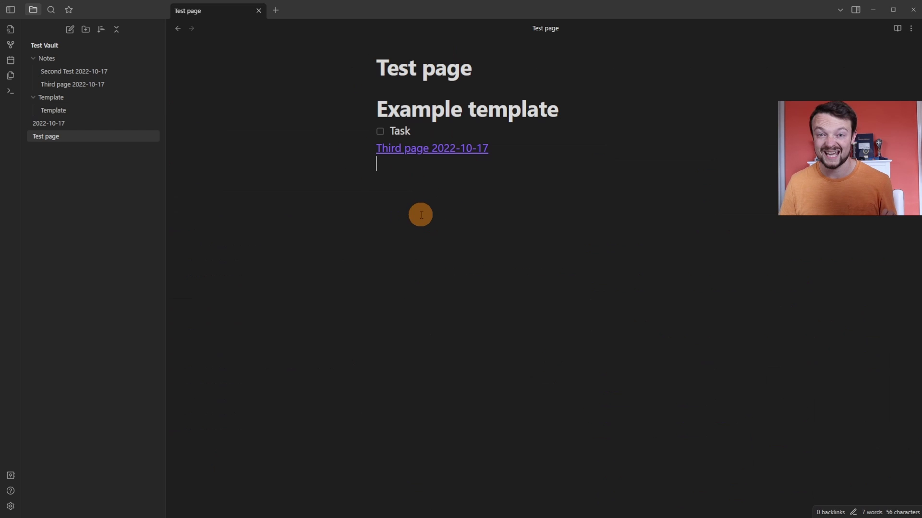
Create a 'Fourth page' note with the Template choice and drag its tab into a pane below Test page
key(ctrl+q)
key(Return)
text(Fourth page)
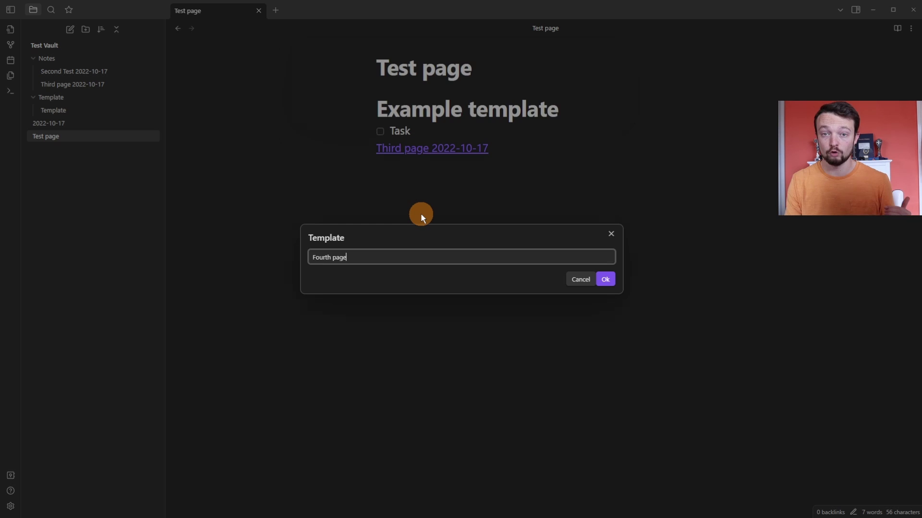
key(Return)
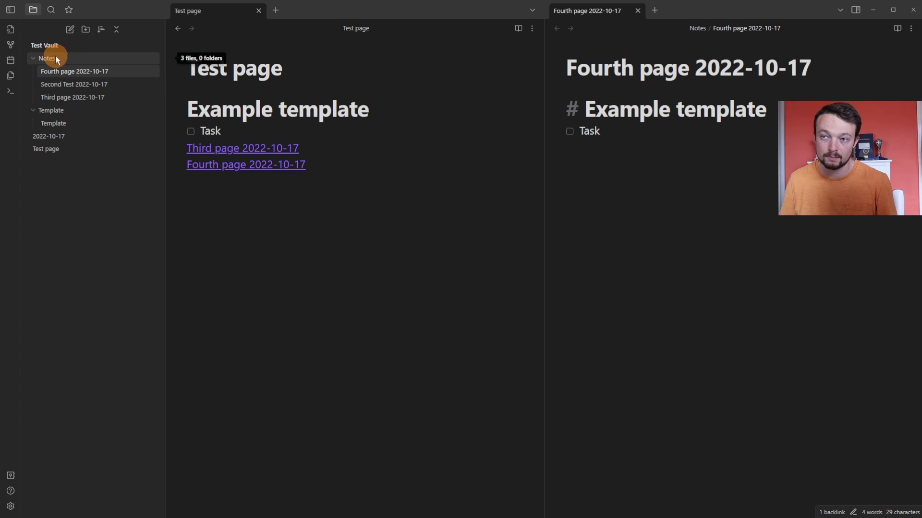
click(577, 14)
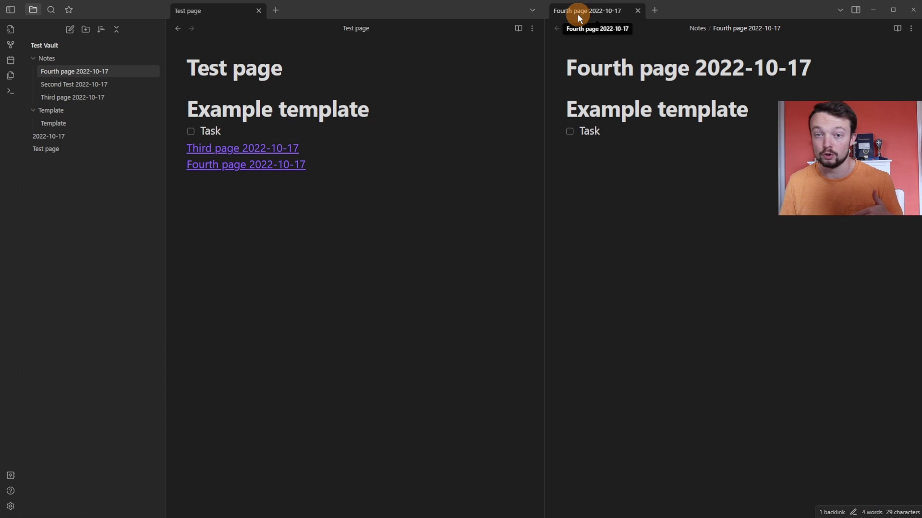
drag(578, 14, 441, 421)
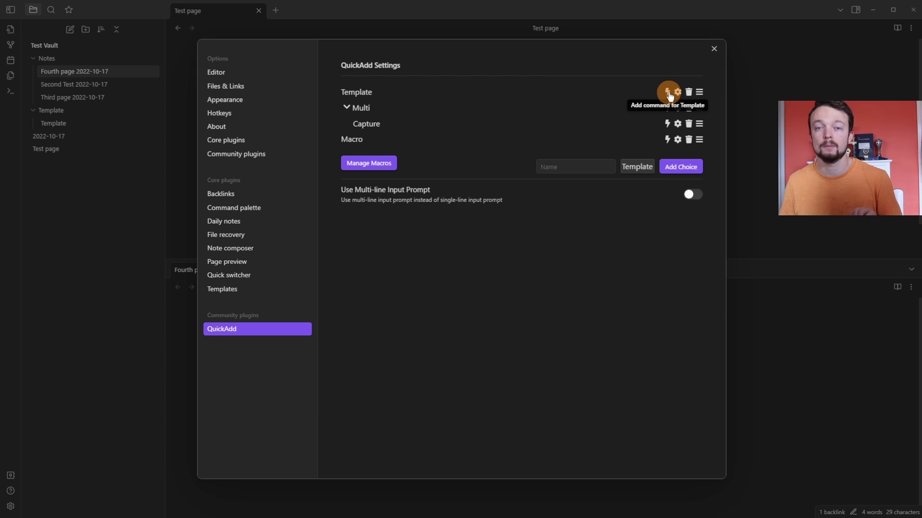
Register the Template choice as a command and find QuickAdd via the 'quick' command search
click(668, 93)
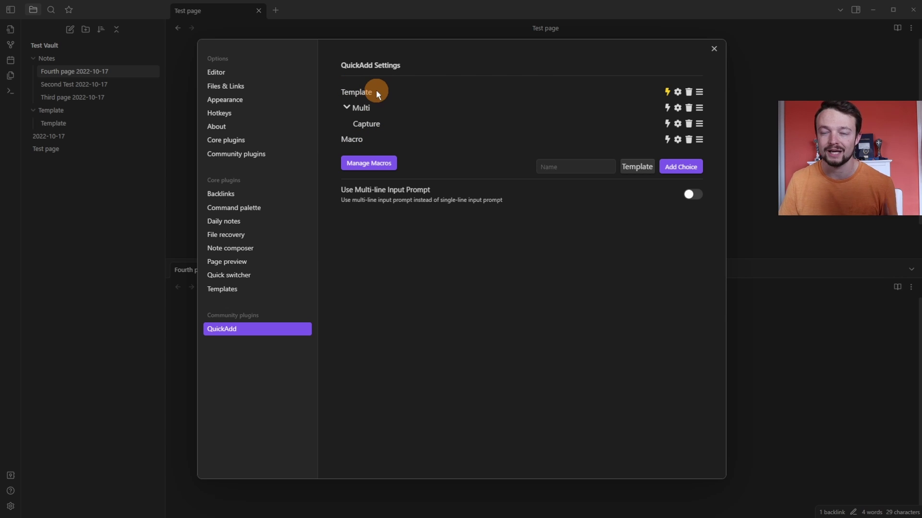
key(Escape)
key(ctrl+p)
text(quick)
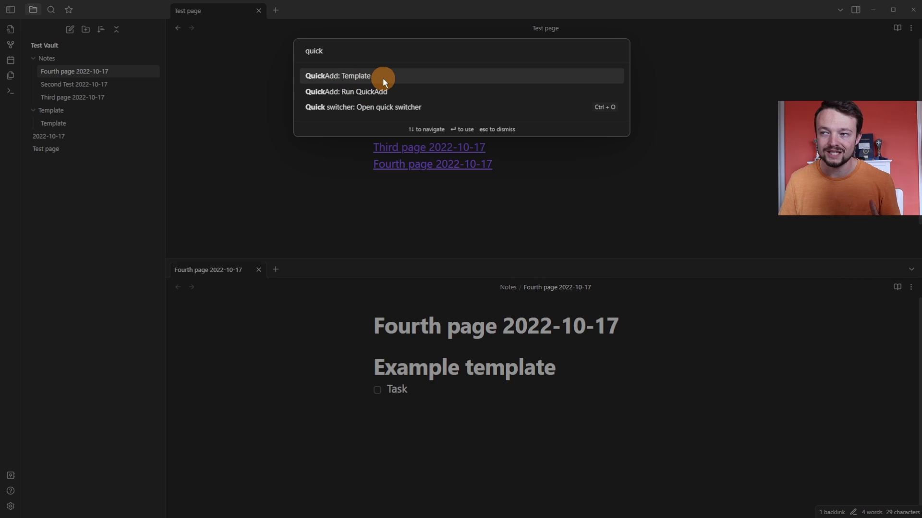
click(382, 91)
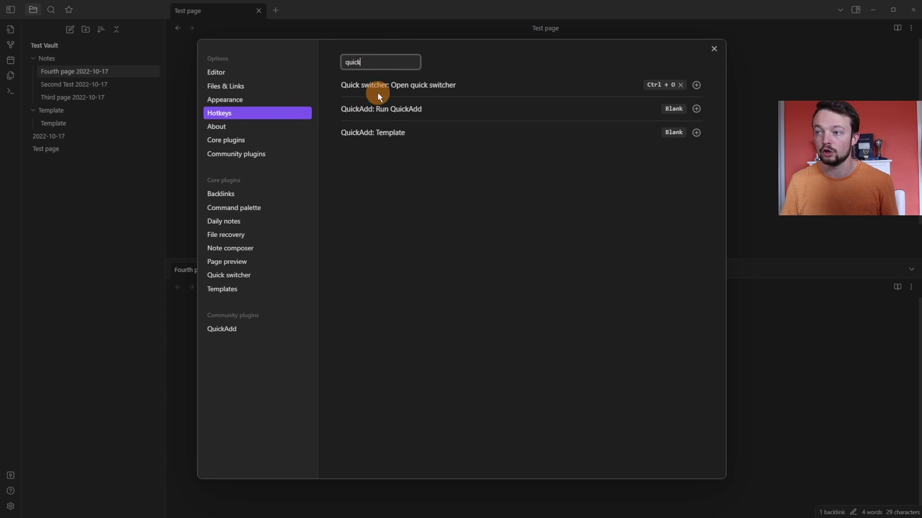
Bind Alt+T to the QuickAdd Template command and trigger it to create a new note
click(696, 132)
key(alt+t)
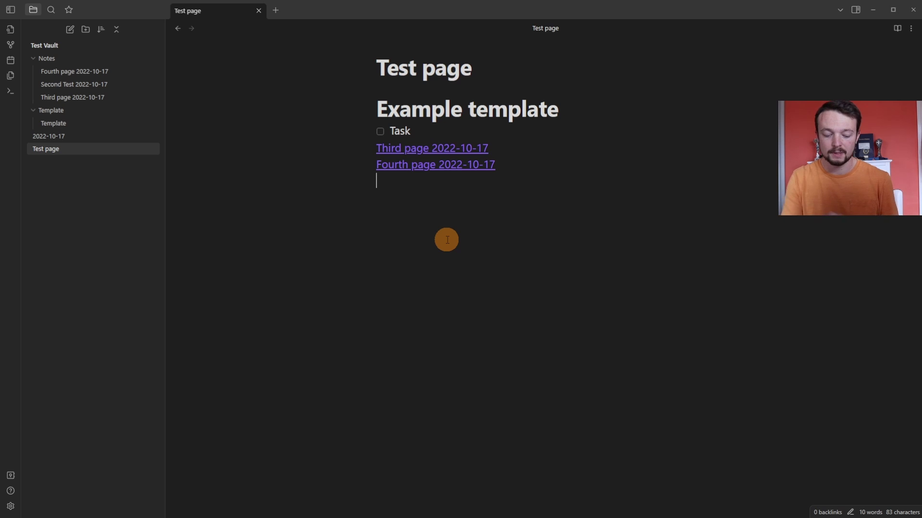
key(alt+t)
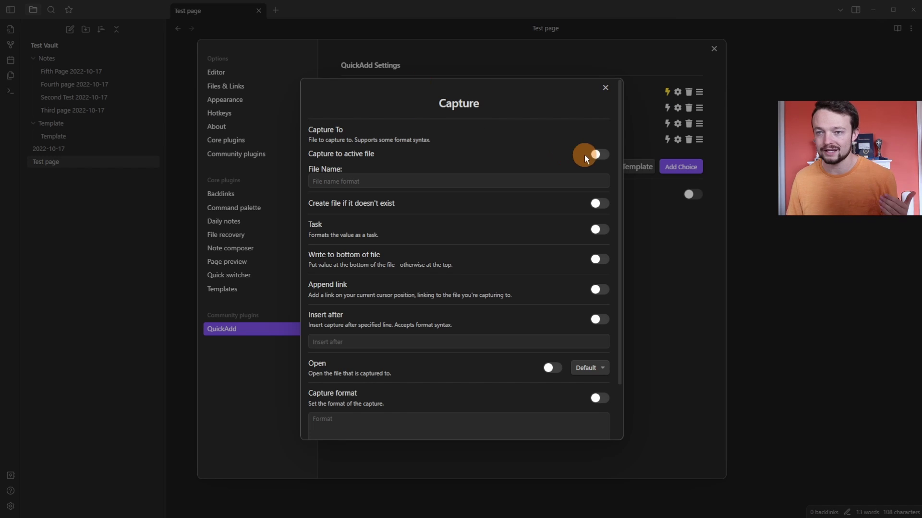
Enable Capture to active file and Write to bottom of file, leaving task formatting off
click(598, 154)
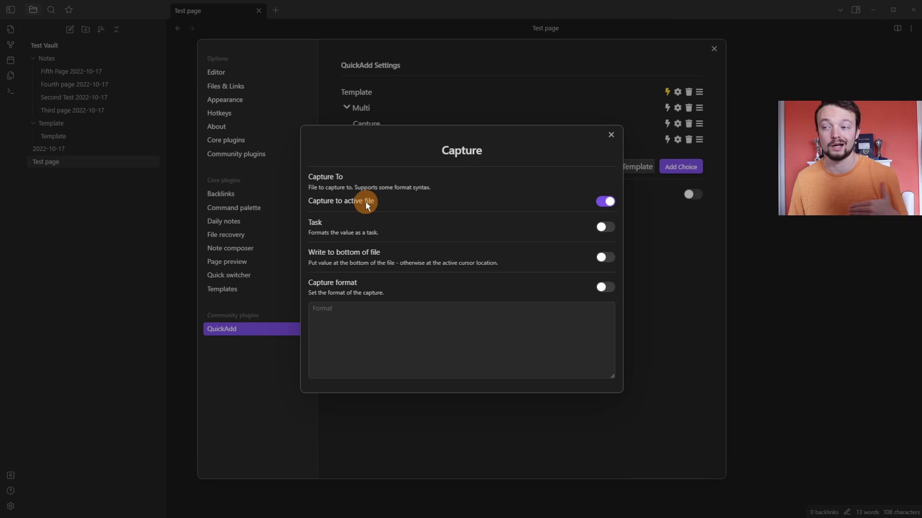
click(601, 226)
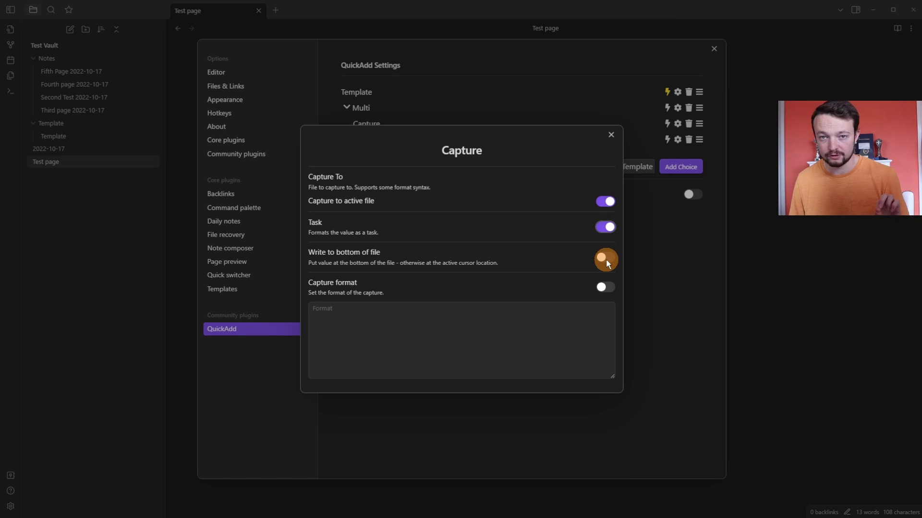
click(606, 260)
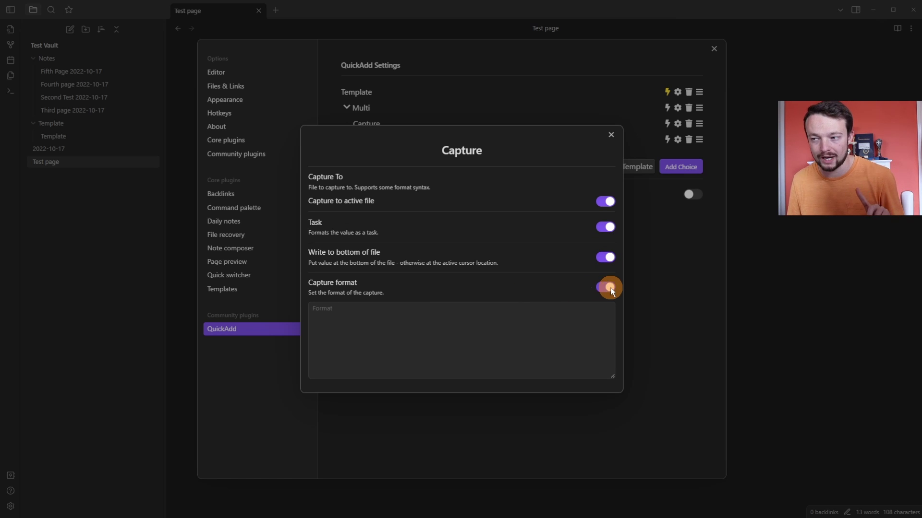
click(608, 228)
Set the capture format to '- [ ] {{VALUE}}' and close the Capture settings
click(432, 311)
text(-)
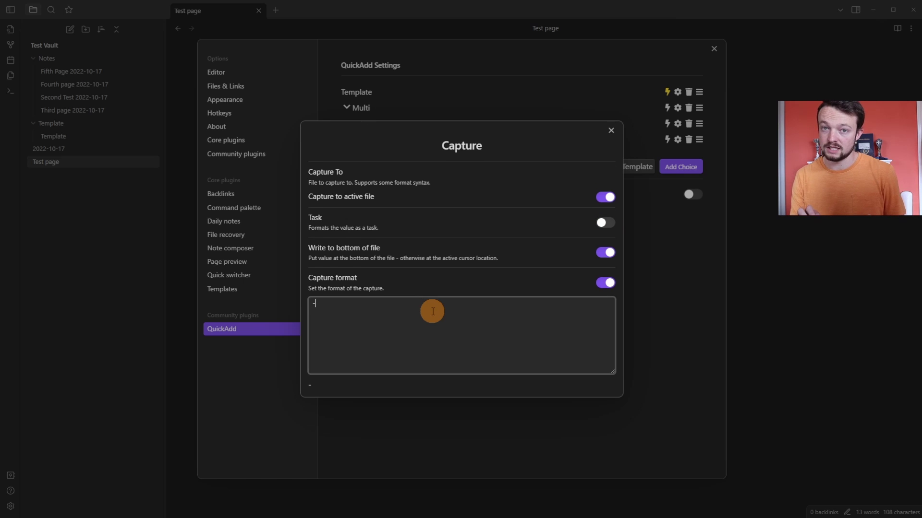
text( [ ] {{)
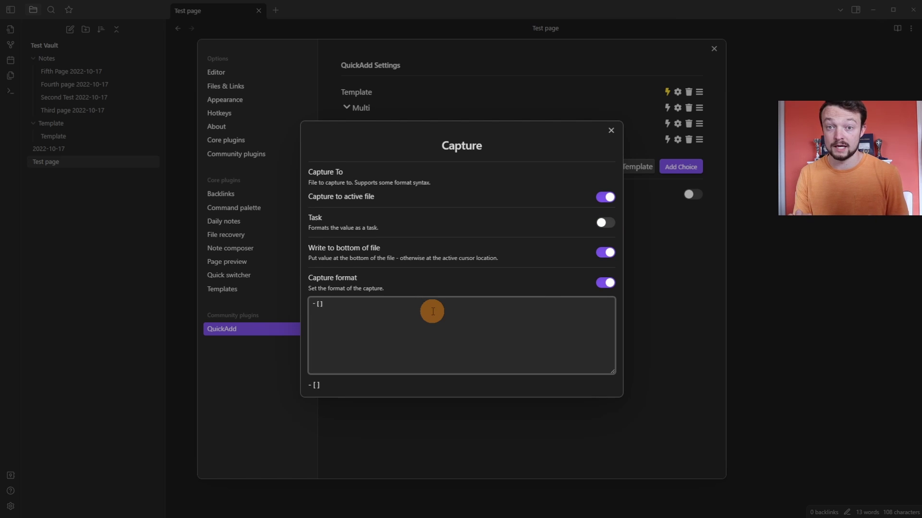
click(396, 214)
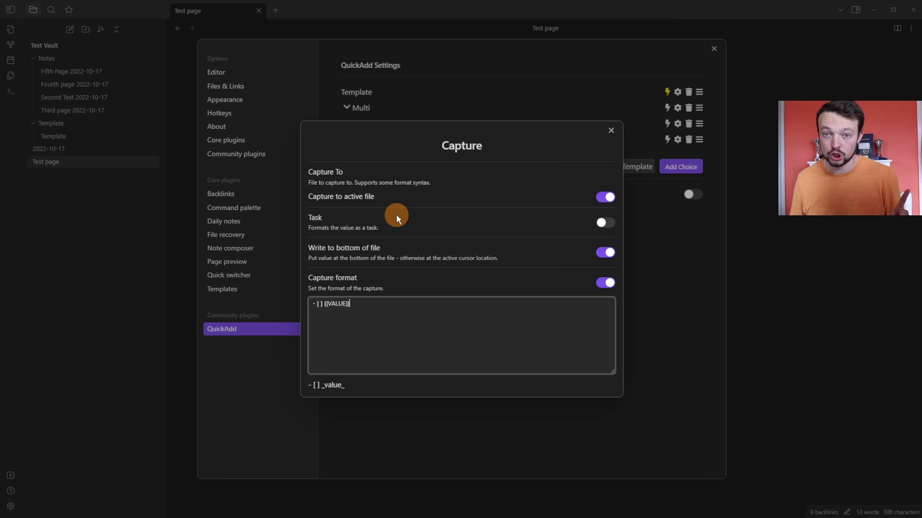
key(Escape)
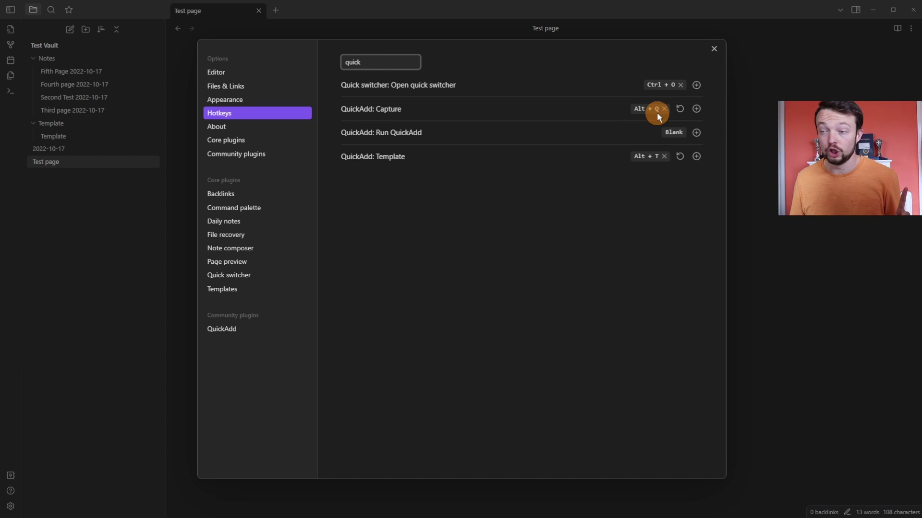
Capture 'Capture task' into Test page with Alt+Q, test its checkbox, then disable Capture to active file
key(Escape)
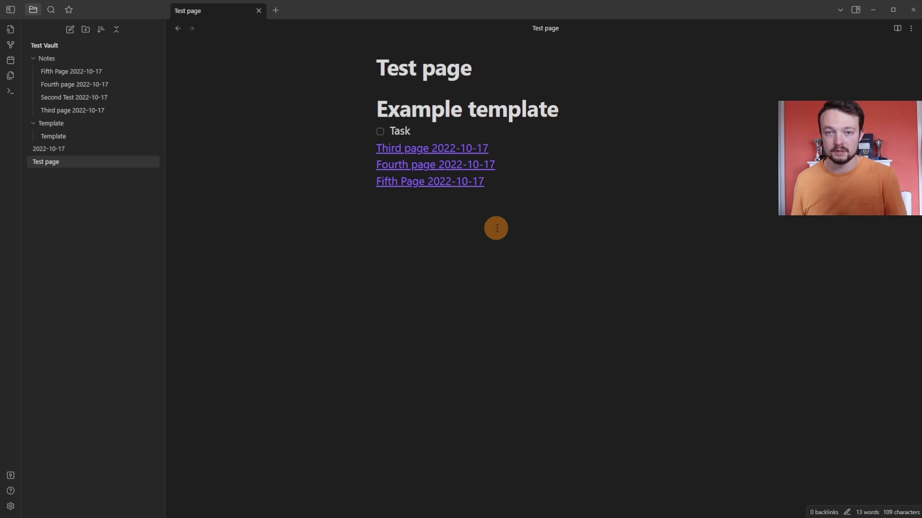
key(alt+q)
text(Capture task)
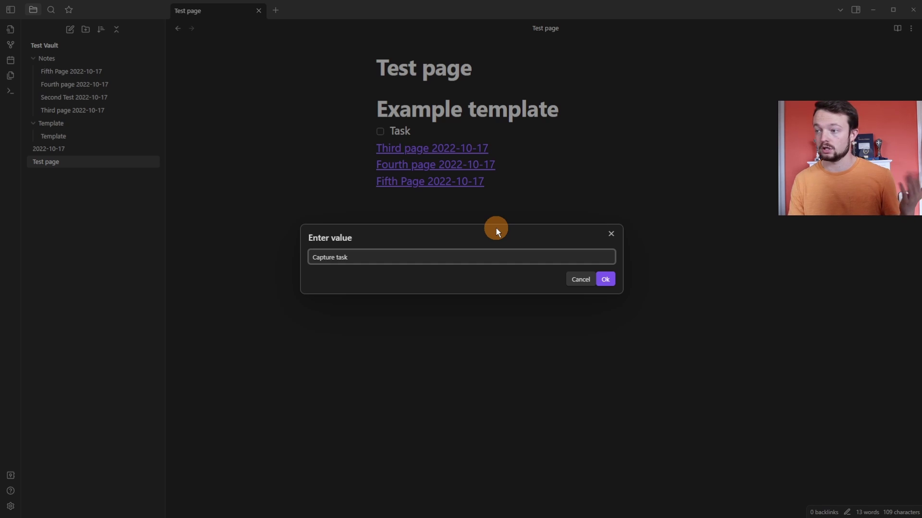
key(Return)
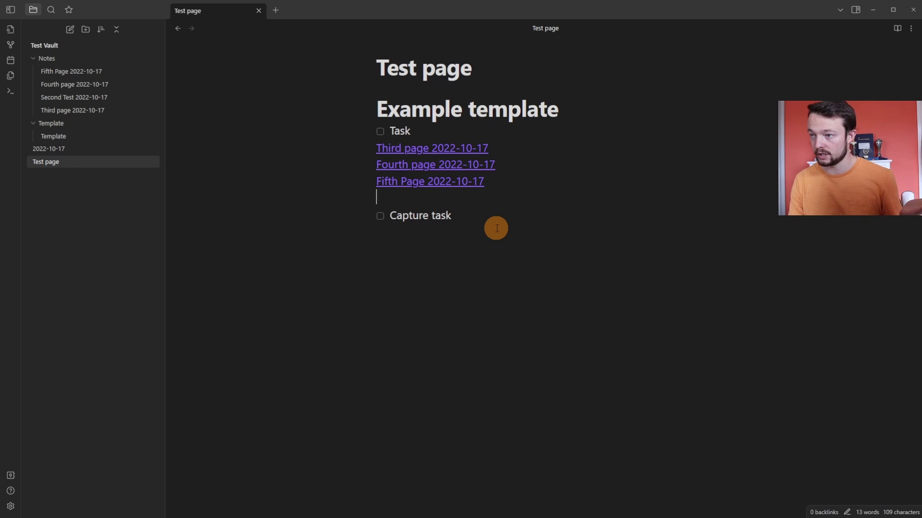
click(379, 215)
click(379, 214)
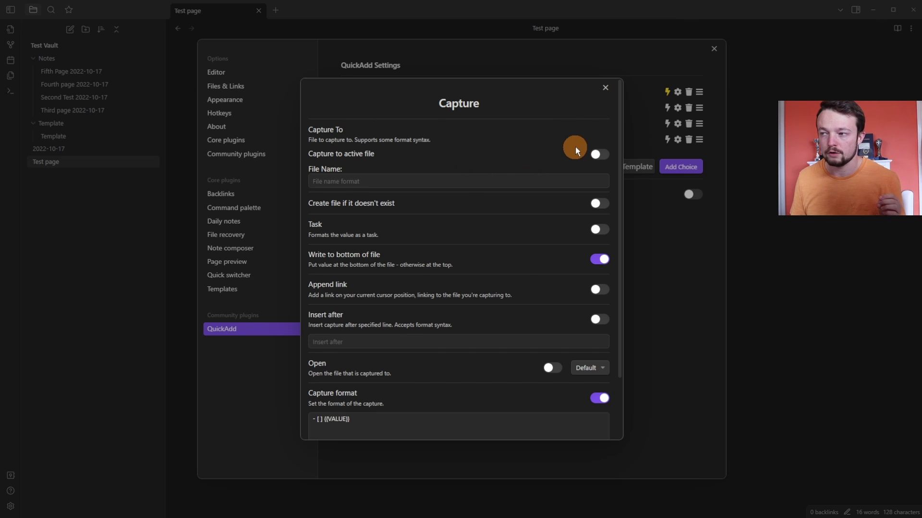
drag(596, 157, 601, 158)
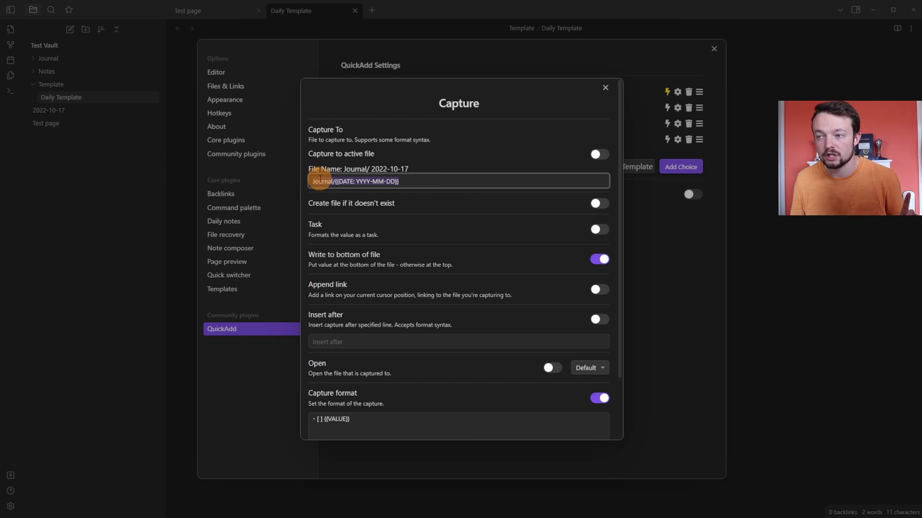
Set the capture File Name to Journal/{{DATE: YYYY-MM-DD}}
click(329, 181)
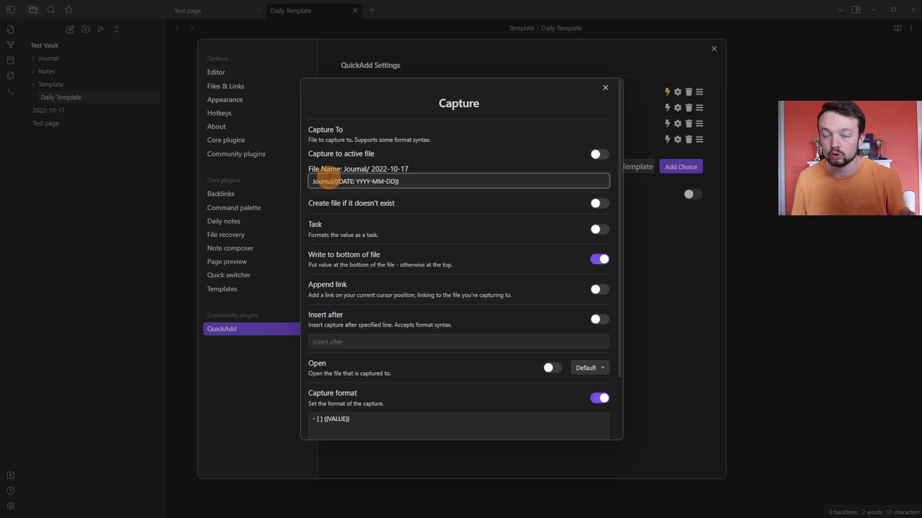
click(341, 181)
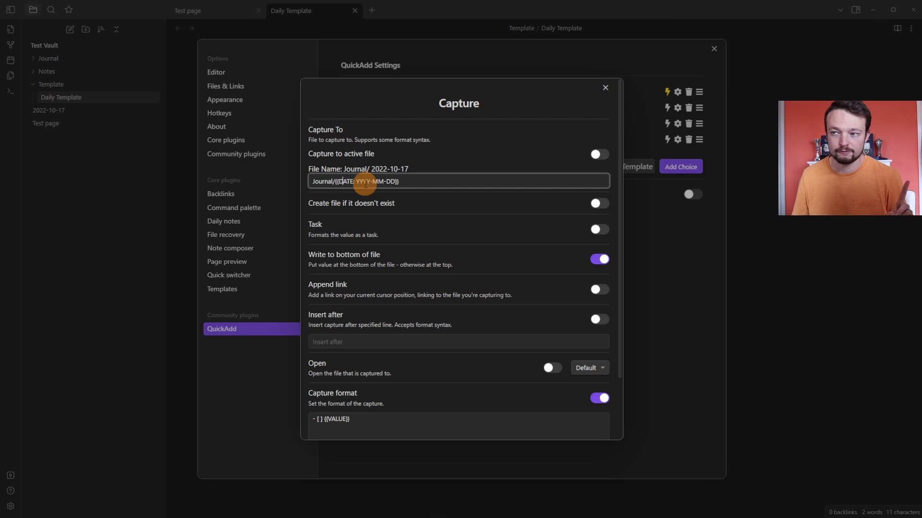
click(377, 182)
click(399, 181)
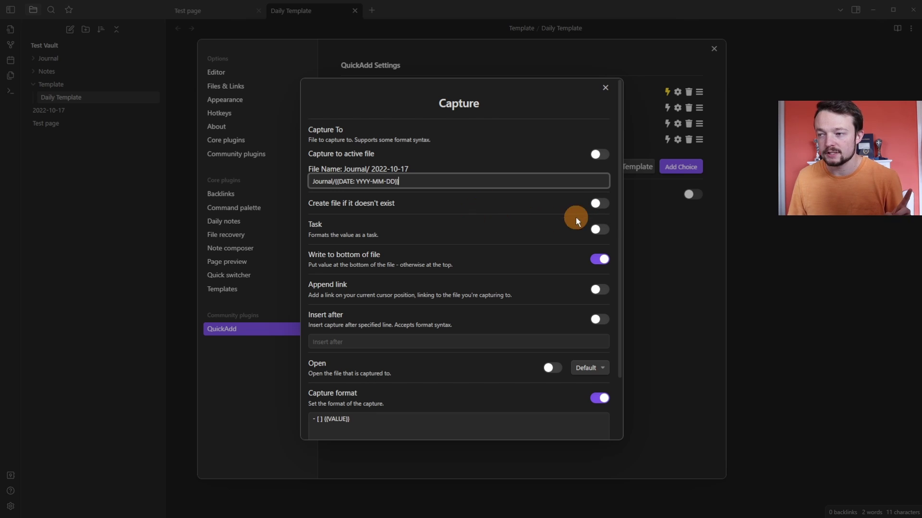
Enable Create file with template using Template/Daily Template
click(600, 203)
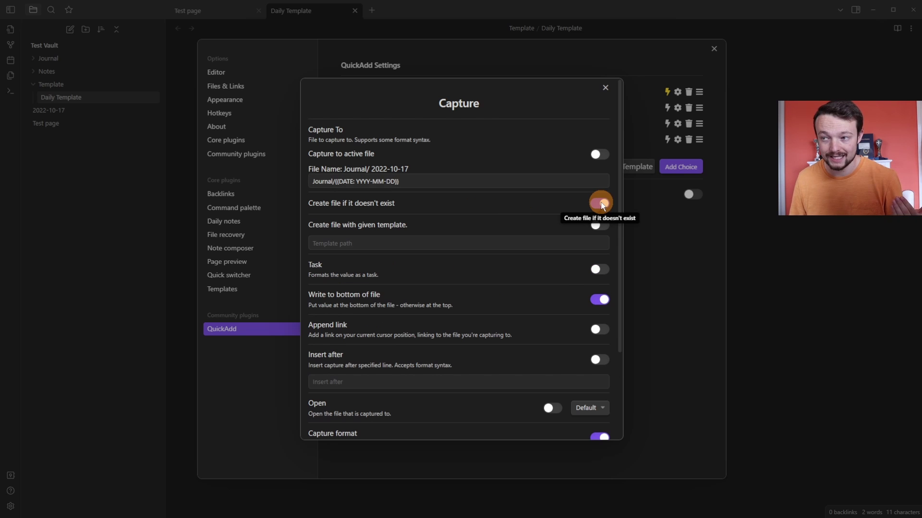
click(392, 243)
text(Template/Daily Template)
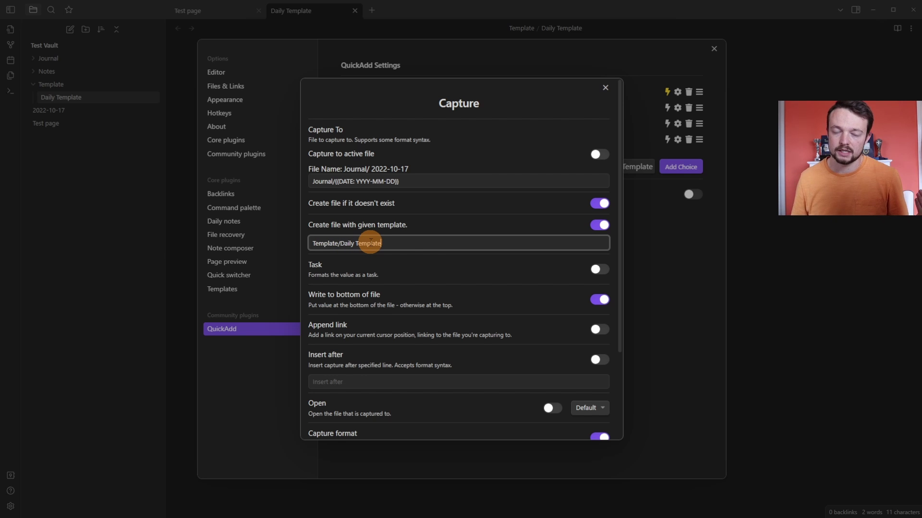
Enable Insert after with the line '# Daily log'
scroll(408, 252, down, 2)
click(600, 247)
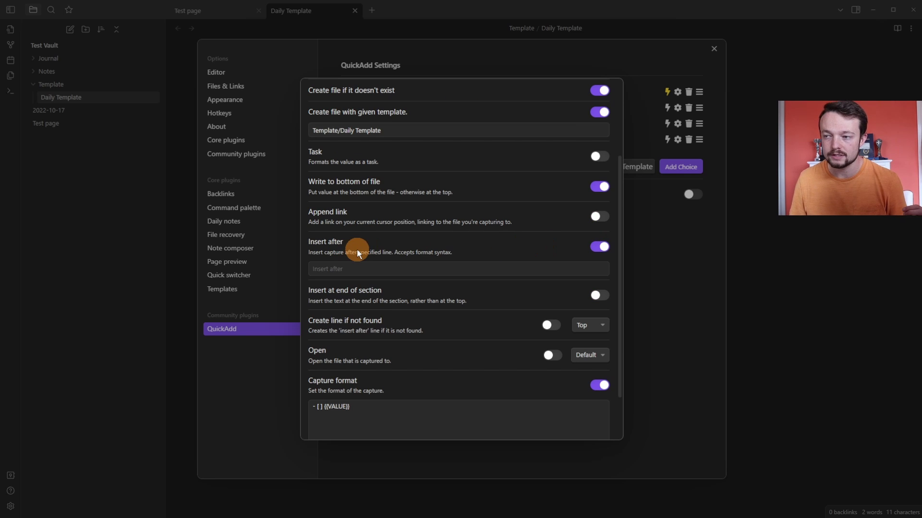
click(361, 269)
text(# Daily log)
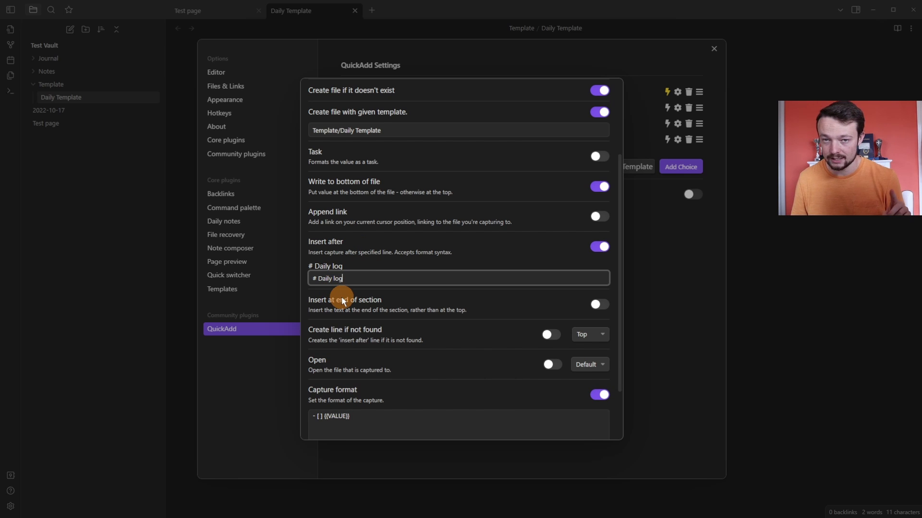
scroll(365, 331, down, 2)
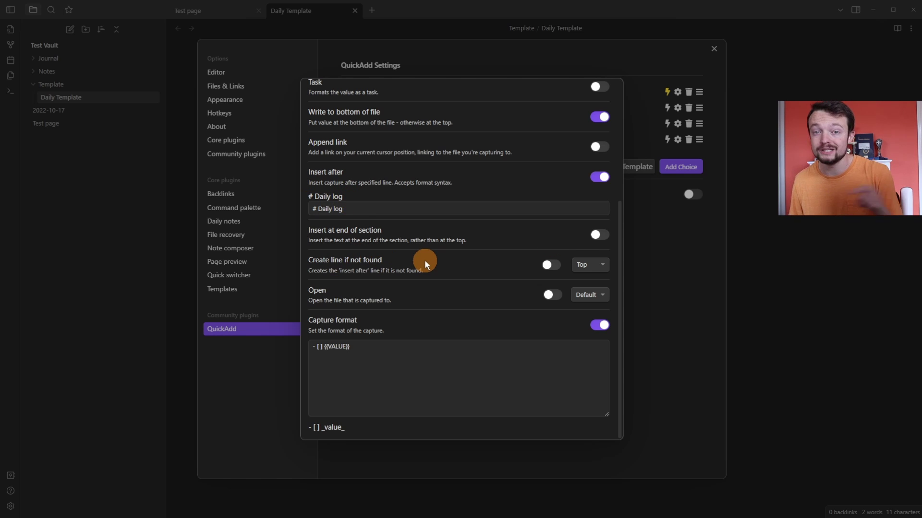
click(590, 264)
Toggle the option to open the captured file on and back off, leaving it disabled
scroll(325, 263, up, 4)
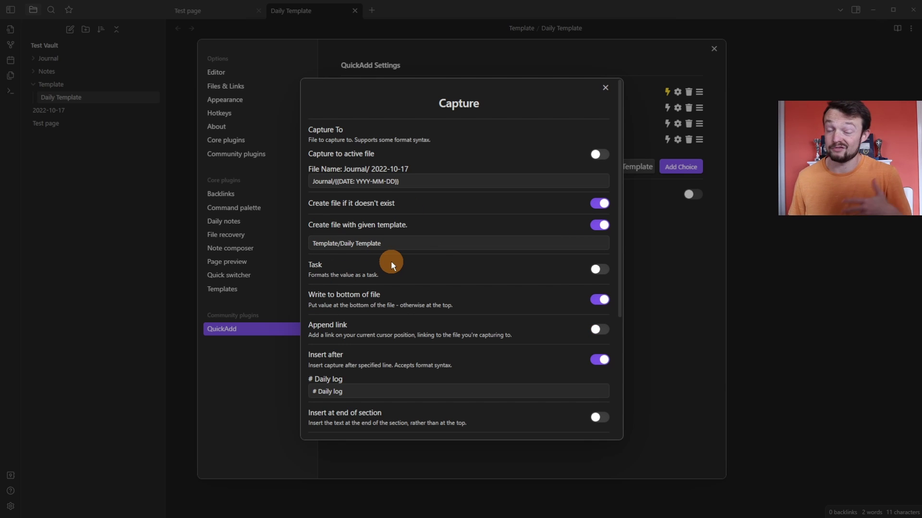
scroll(437, 251, down, 4)
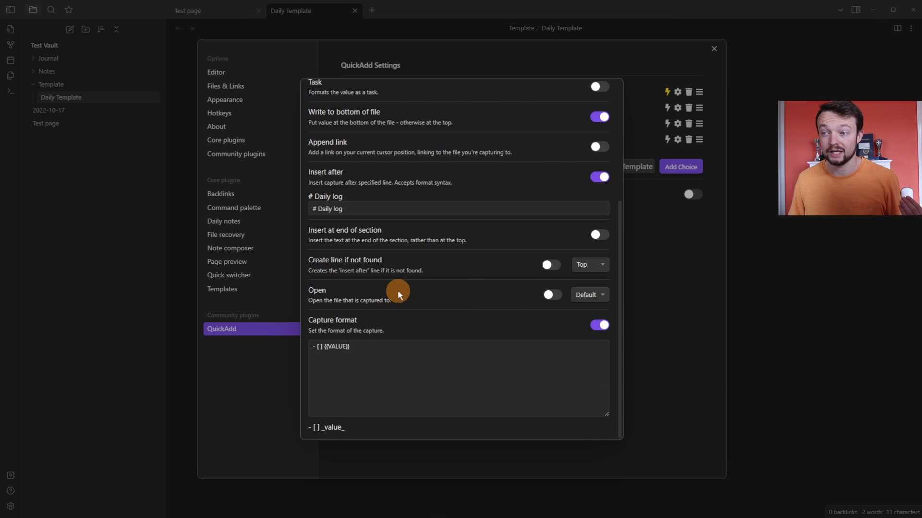
click(553, 295)
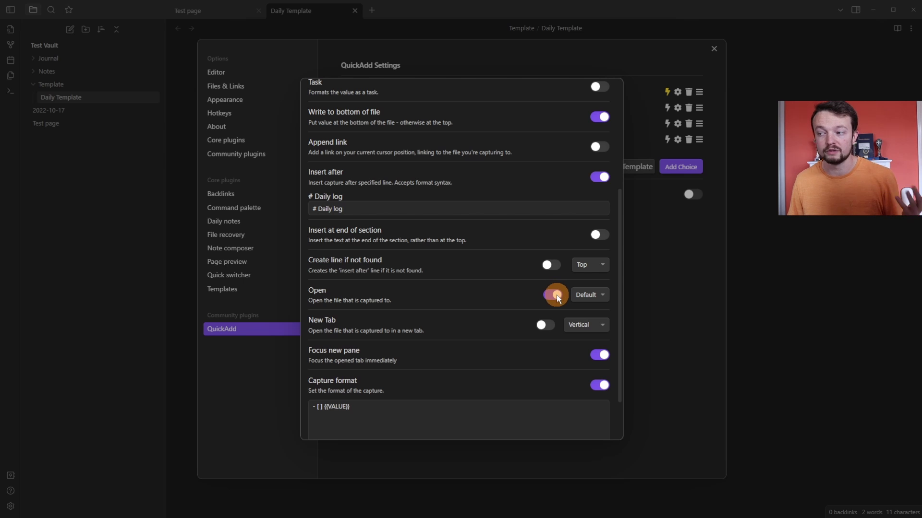
click(552, 295)
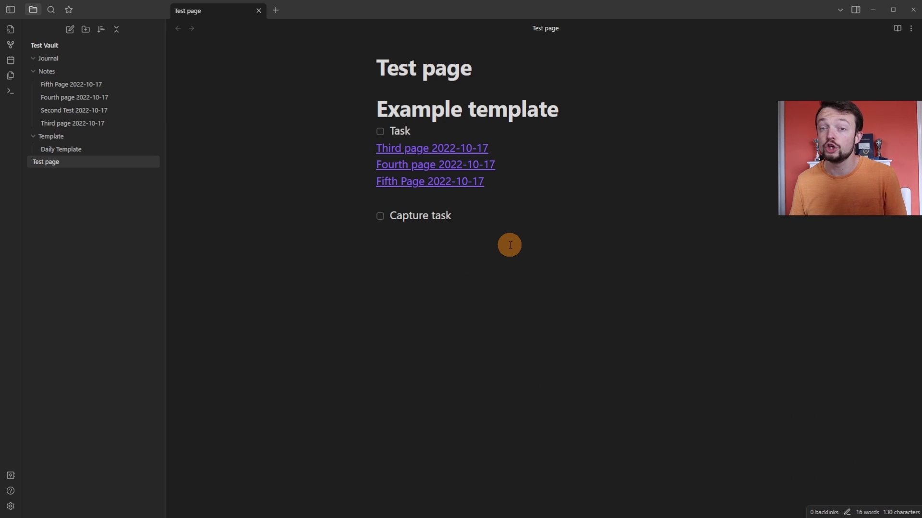
Capture 'a new task' with Ctrl+Shift+C into today's journal note
key(ctrl+shift+c)
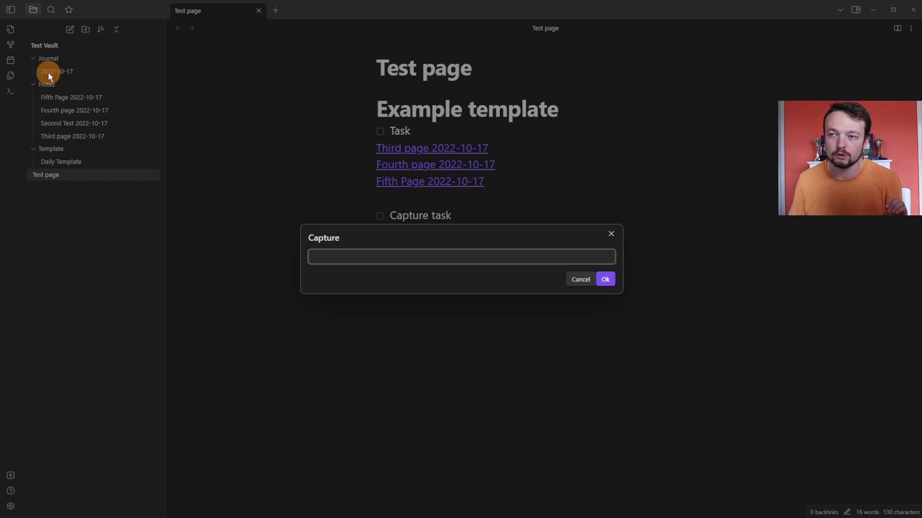
text(a new task)
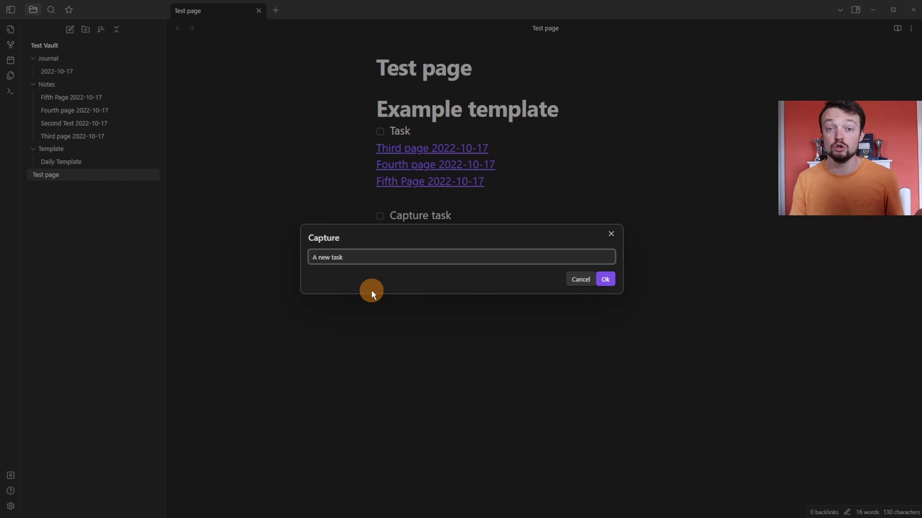
key(Return)
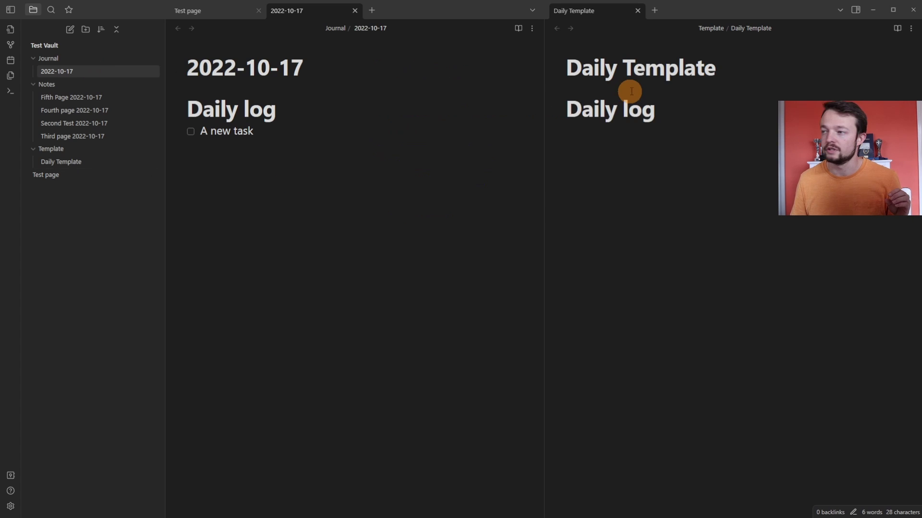
Compare the Daily log heading in Daily Template with the new 2022-10-17 note
click(627, 91)
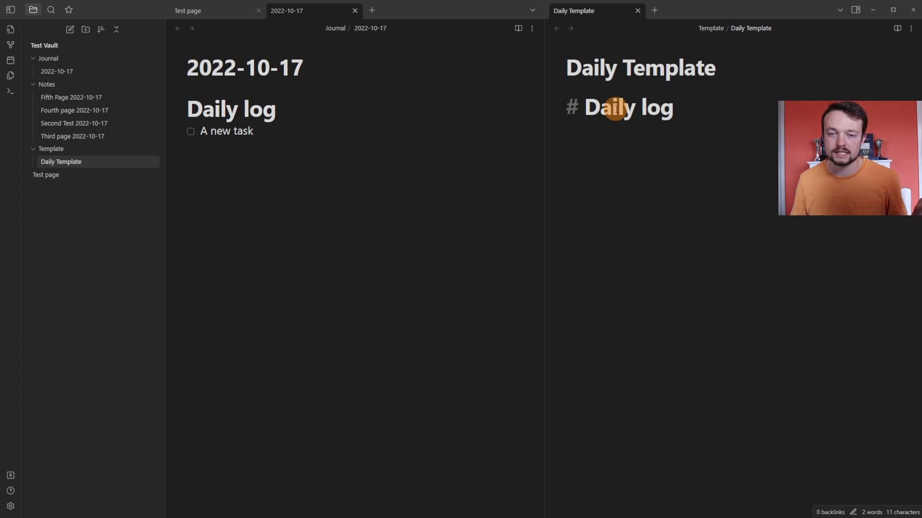
click(334, 109)
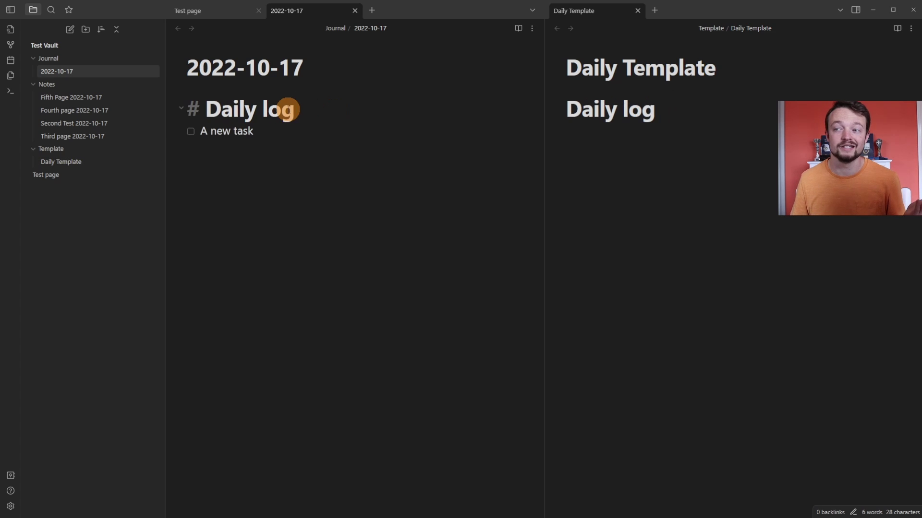
click(323, 160)
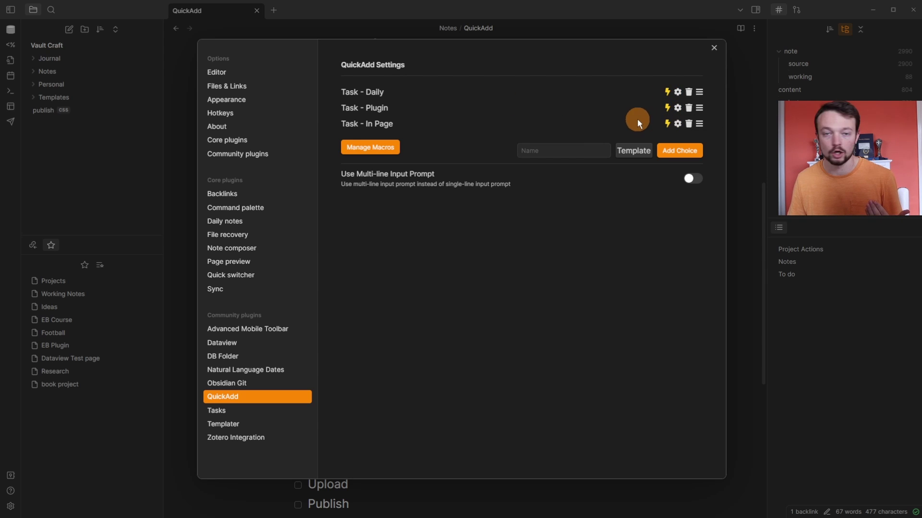
Review Task - Daily's capture format, then capture a 'test' task with ⏫ top priority
click(677, 92)
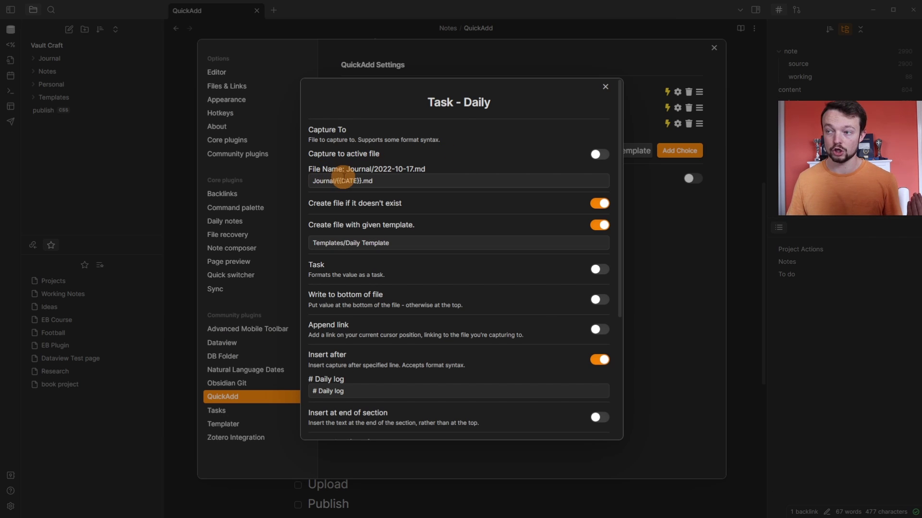
scroll(349, 170, down, 2)
scroll(394, 148, down, 2)
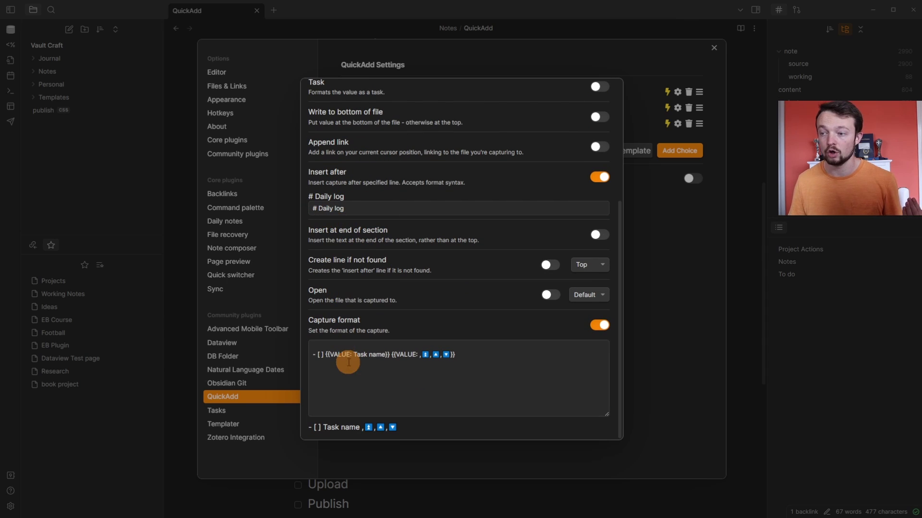
click(351, 350)
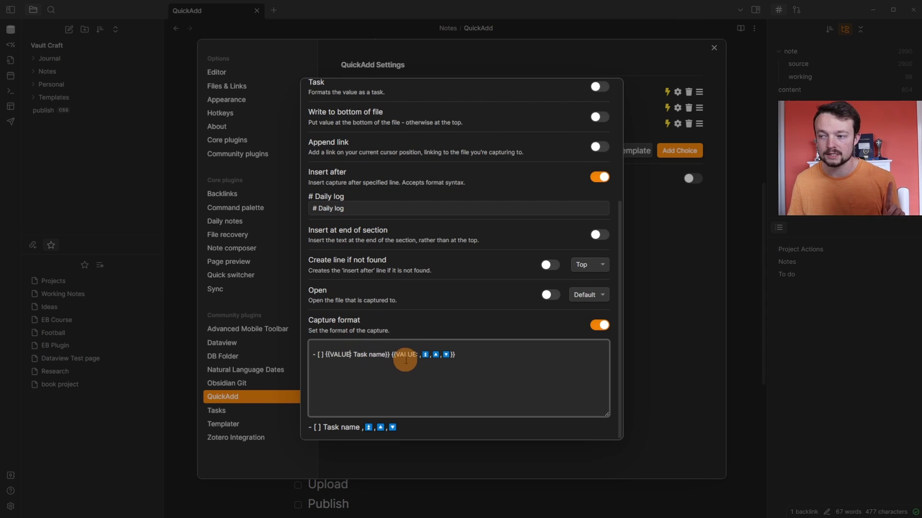
drag(423, 355, 438, 355)
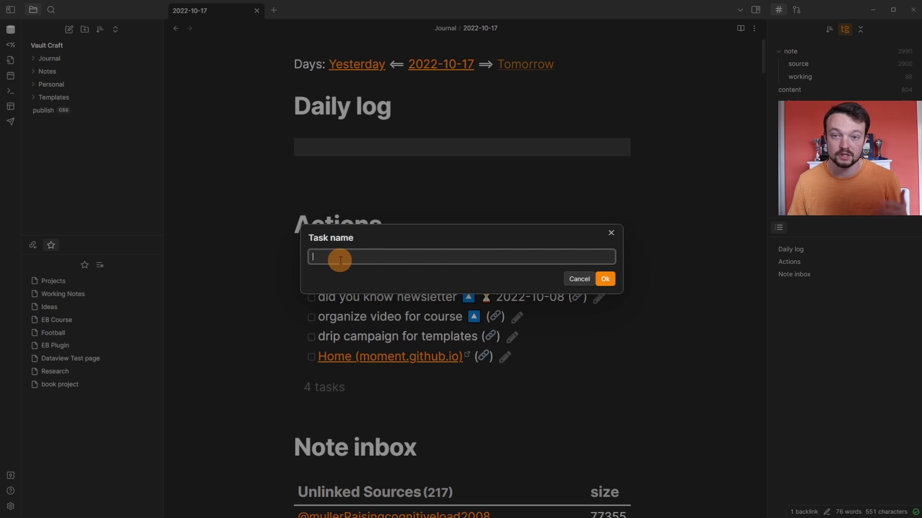
key(Return)
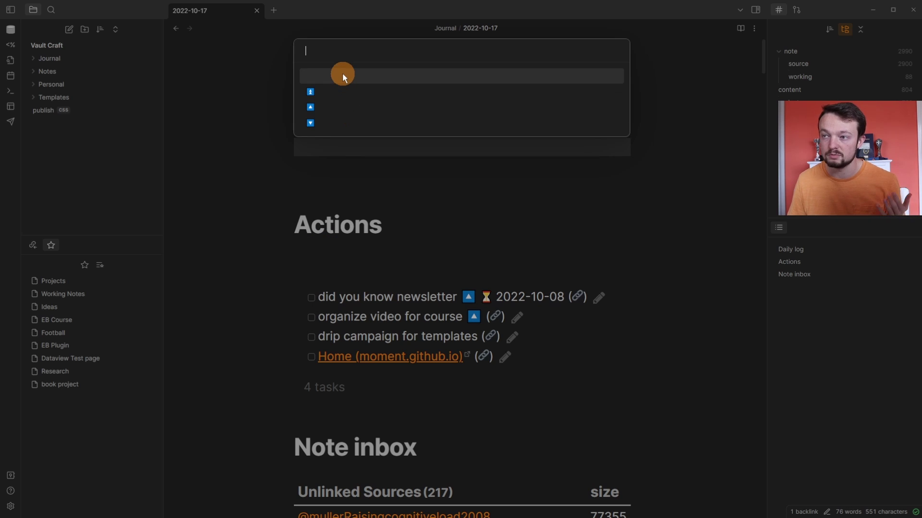
click(333, 93)
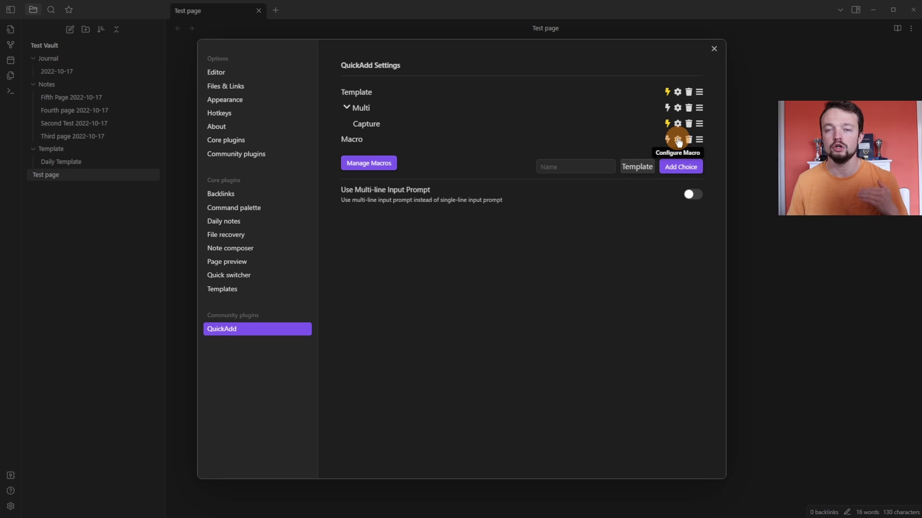
Create a new macro named 'Test Macro' in Manage Macros
click(677, 139)
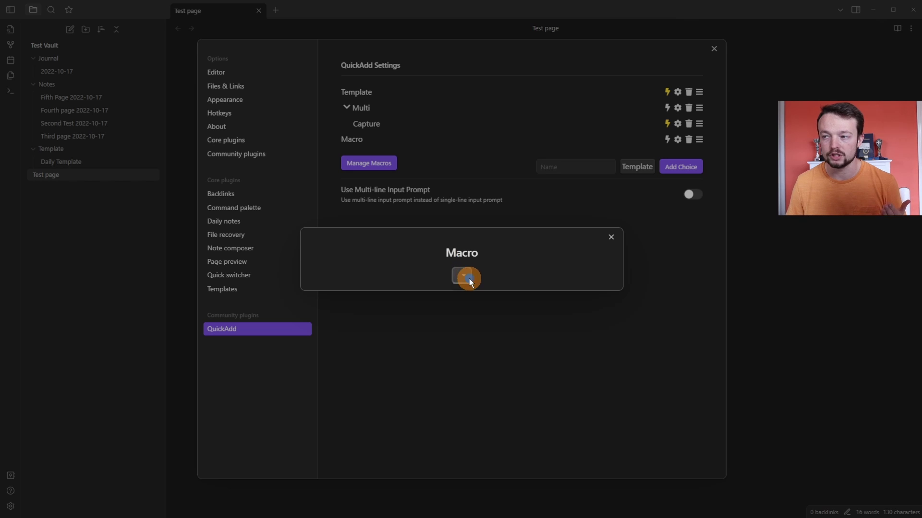
click(492, 216)
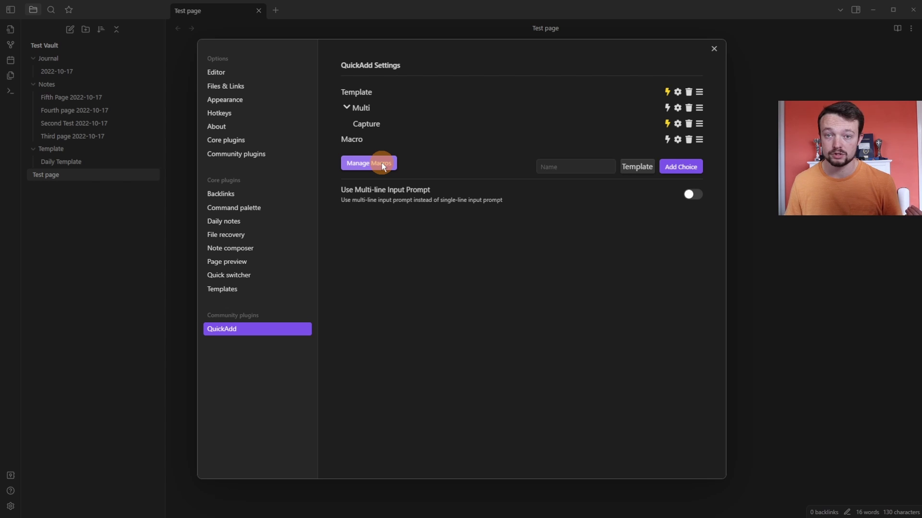
click(383, 167)
text(Test Macro)
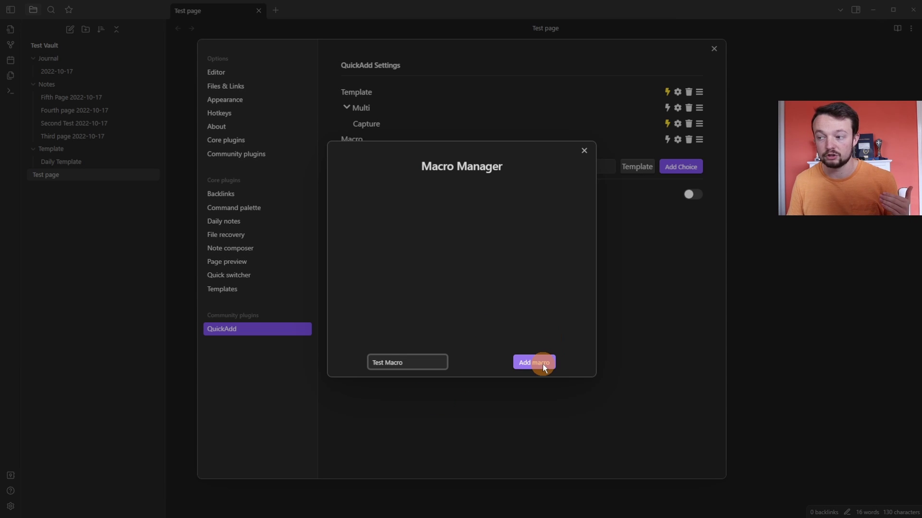
click(542, 364)
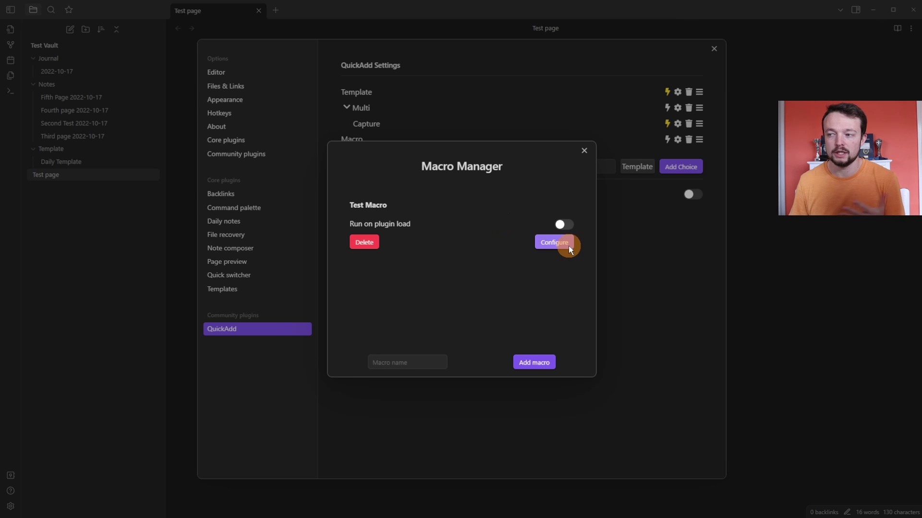
Add an Untitled Capture Choice and an Untitled Template Choice to Test Macro
click(546, 244)
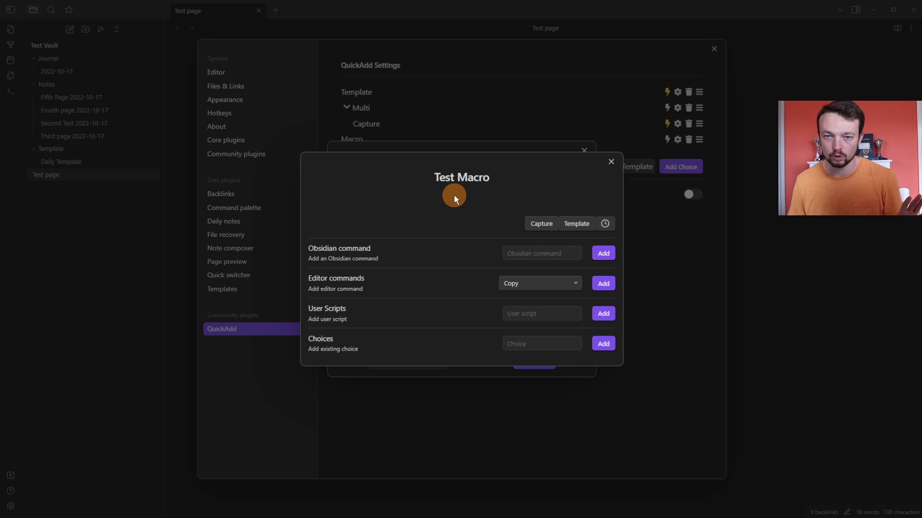
click(541, 224)
click(583, 200)
scroll(478, 250, down, 3)
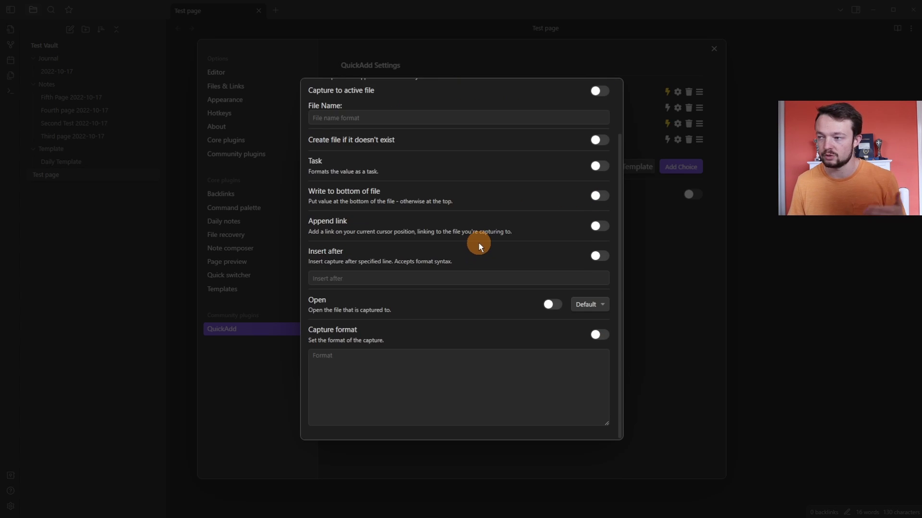
scroll(479, 240, up, 3)
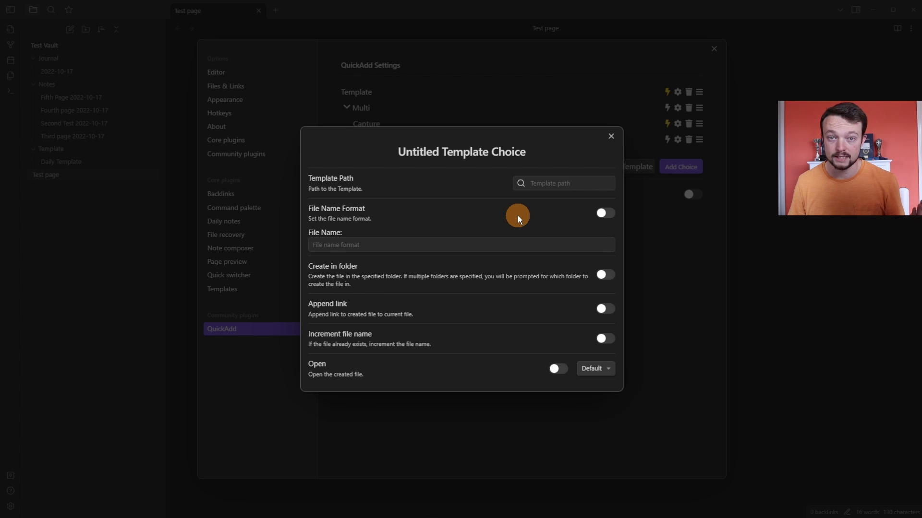
key(Escape)
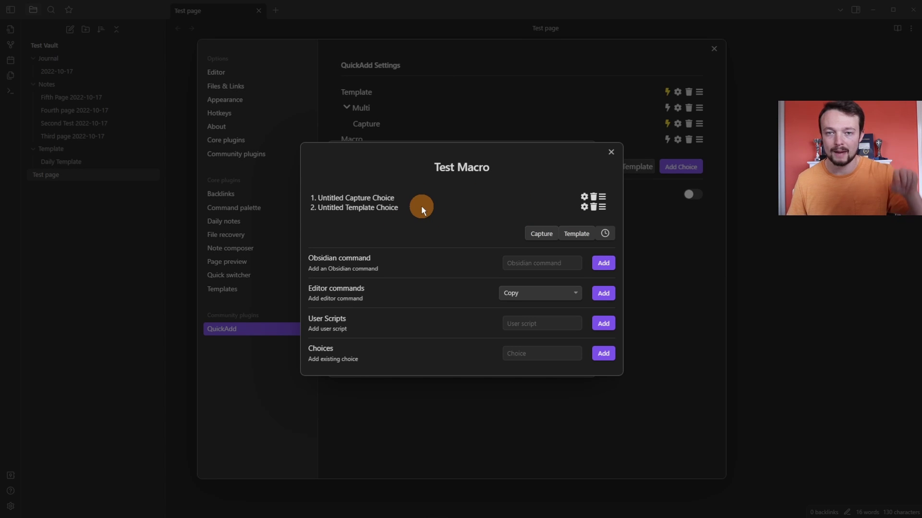
key(Escape)
key(Escape)
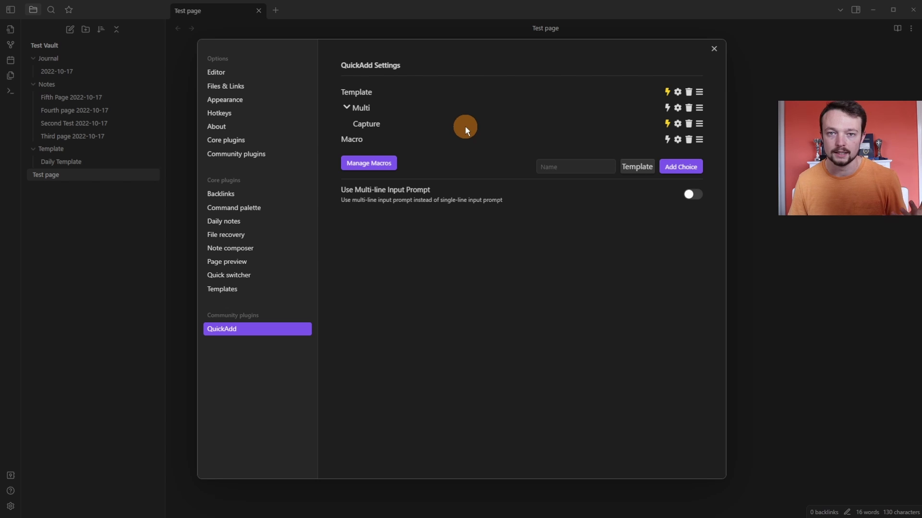
Assign Test Macro to the Macro choice
click(679, 140)
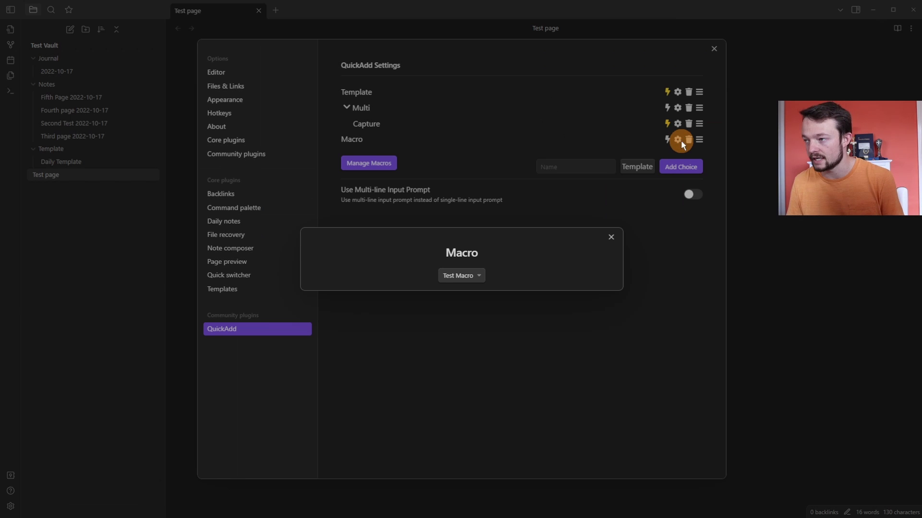
click(475, 278)
click(475, 287)
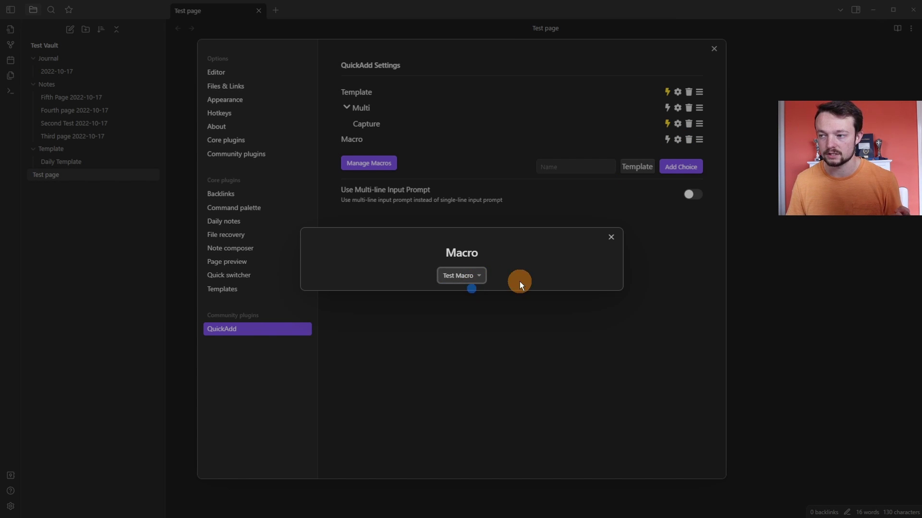
click(644, 260)
Add the existing Template choice to Test Macro as its third step
click(369, 163)
click(431, 219)
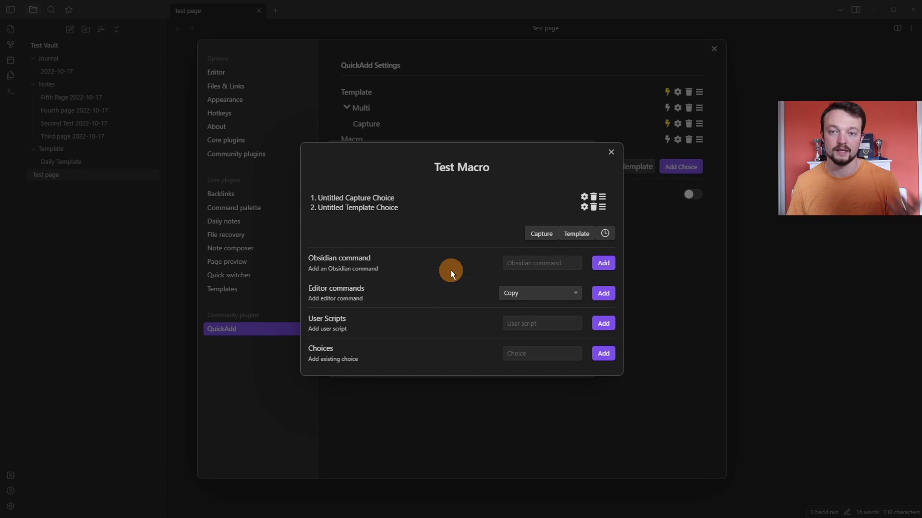
click(523, 263)
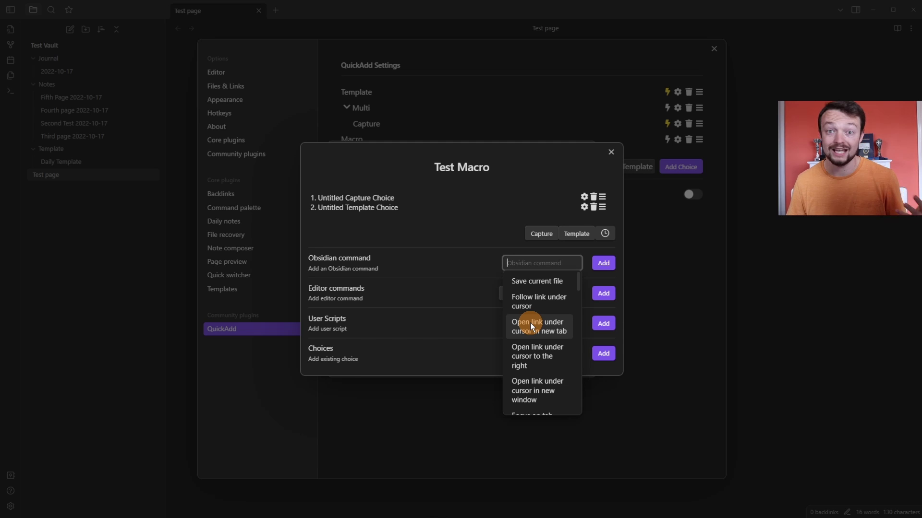
click(537, 293)
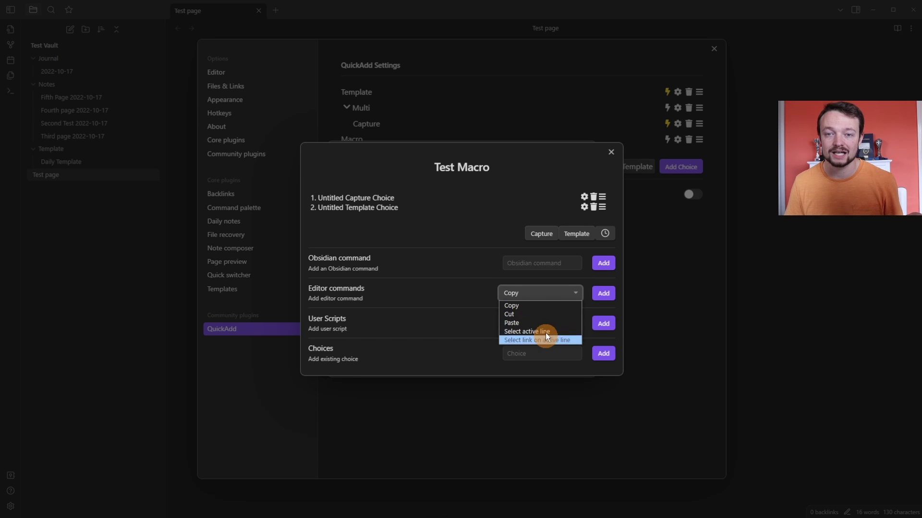
click(513, 323)
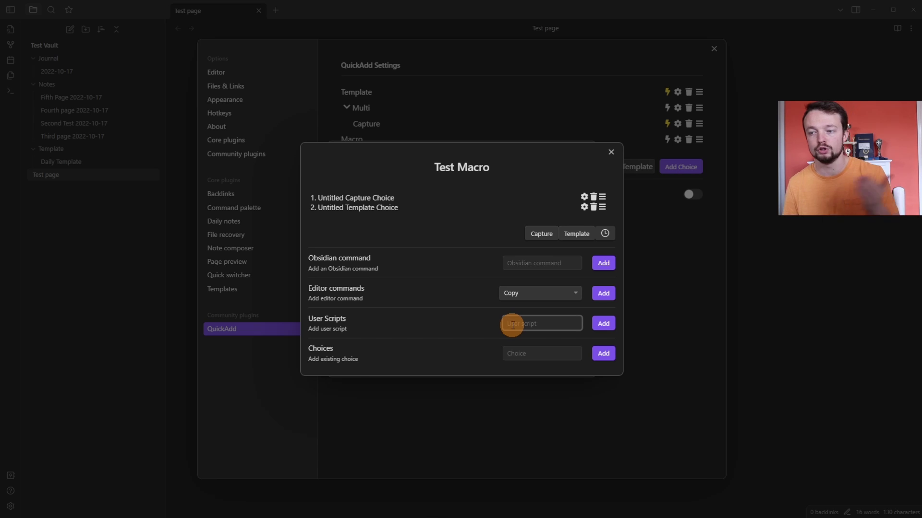
click(525, 354)
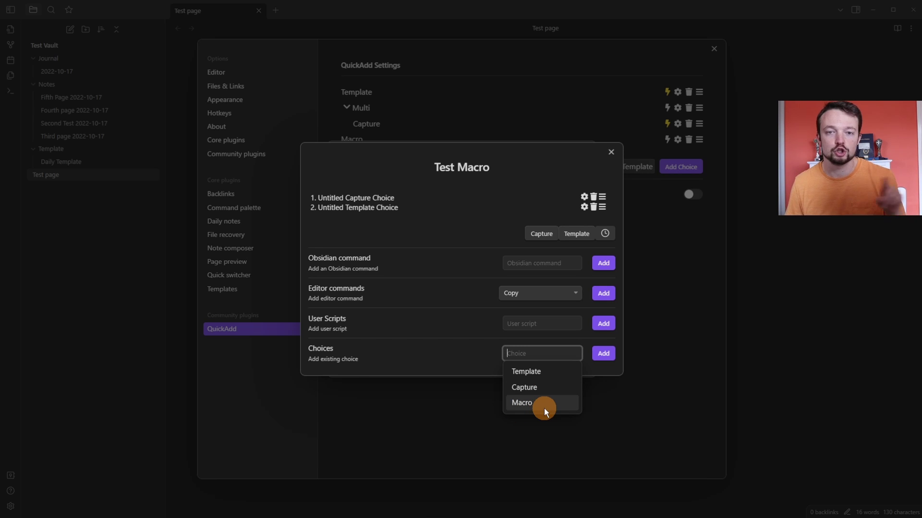
click(526, 372)
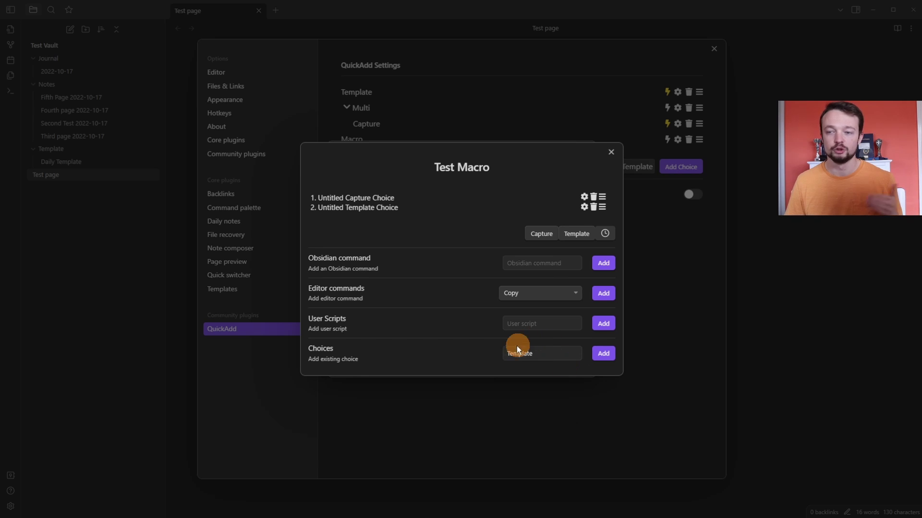
click(603, 355)
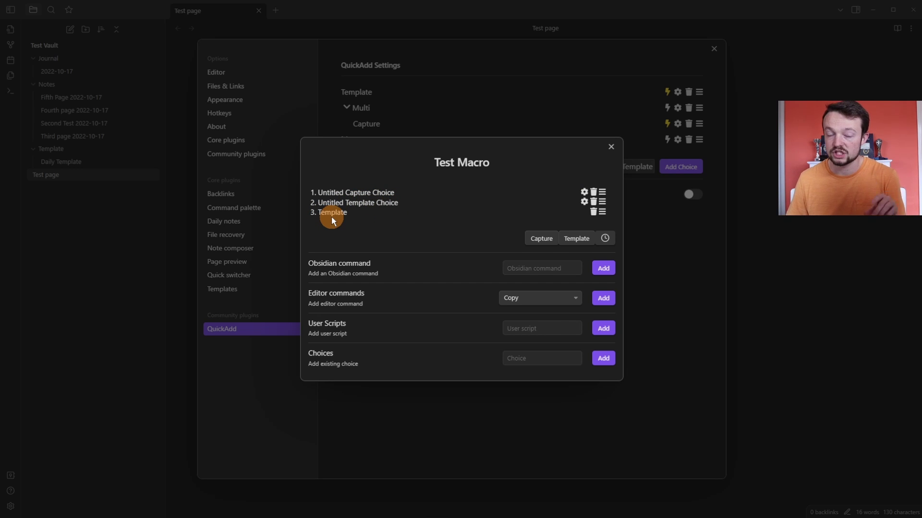
key(Escape)
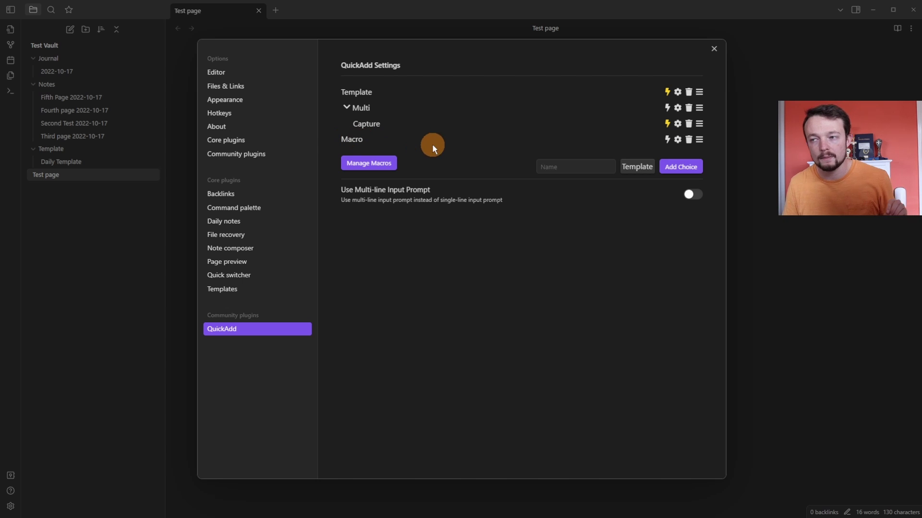